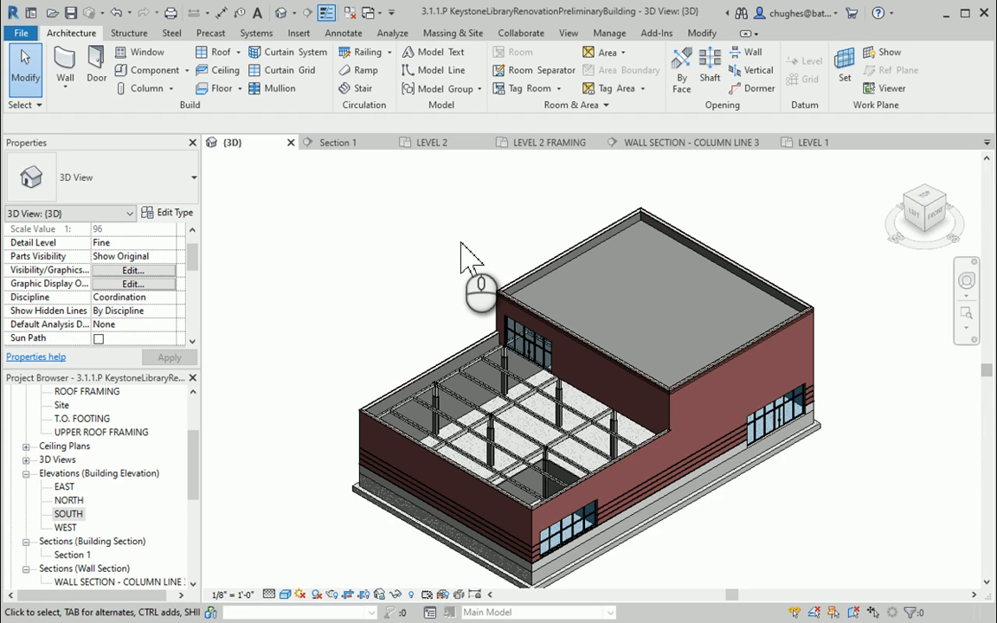
- Delete the flat roof over the upper part of the building
click(629, 251)
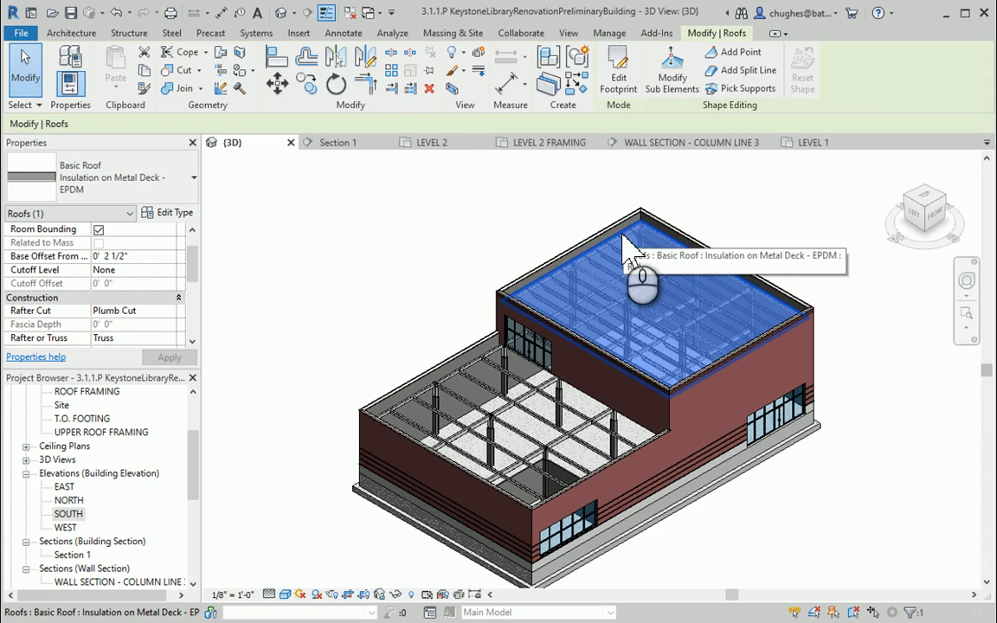
key(Delete)
key(Tab)
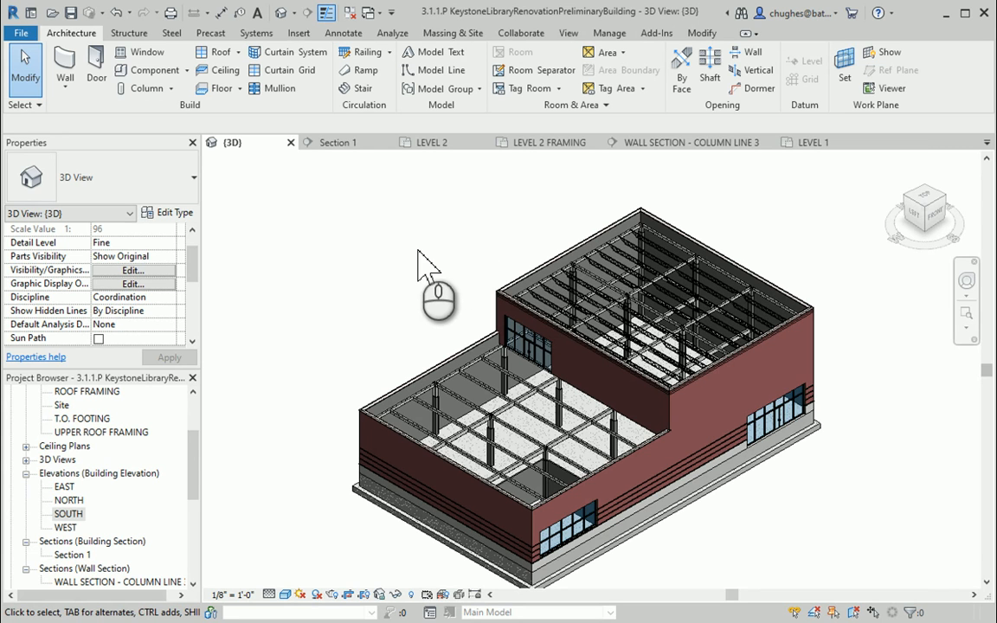
- Start a Roof by Extrusion in the SOUTH elevation, picking the upper exterior wall as work plane and ROOF FRAMING as reference level
double_click(69, 514)
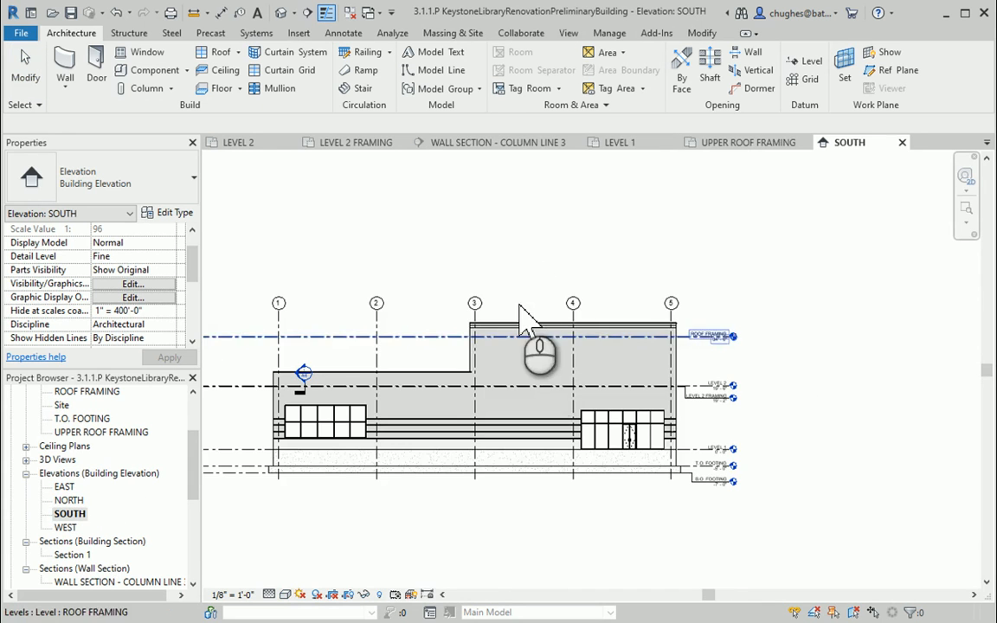
middle_drag(520, 260, 557, 242)
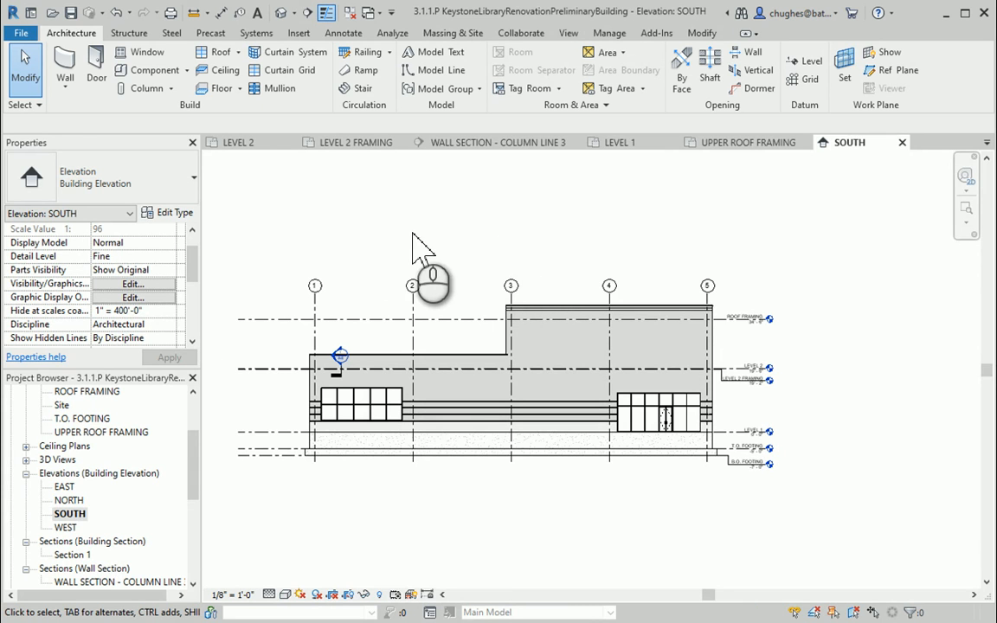
click(242, 52)
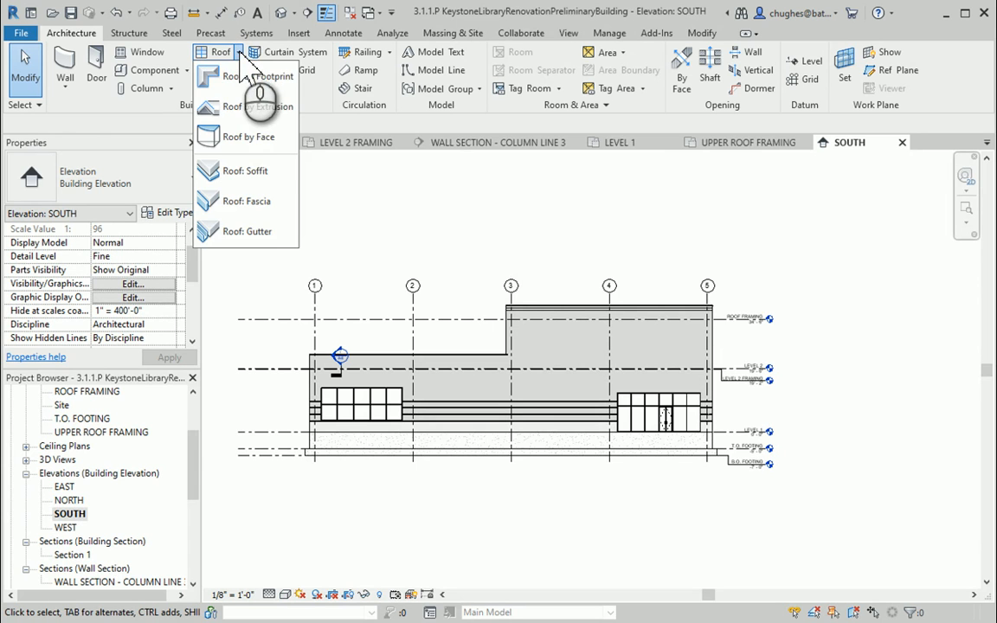
click(251, 108)
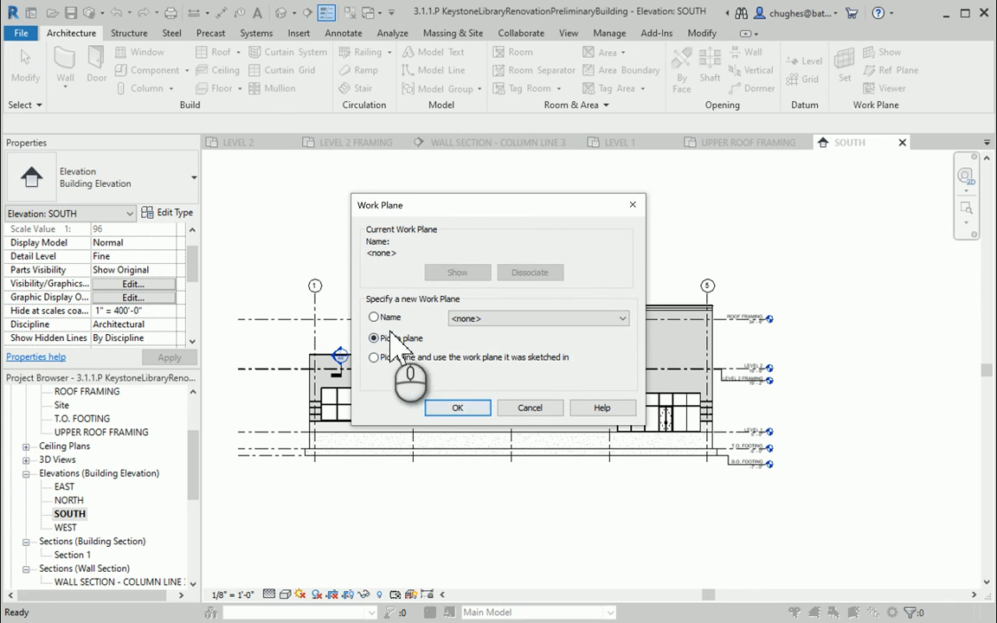
click(453, 407)
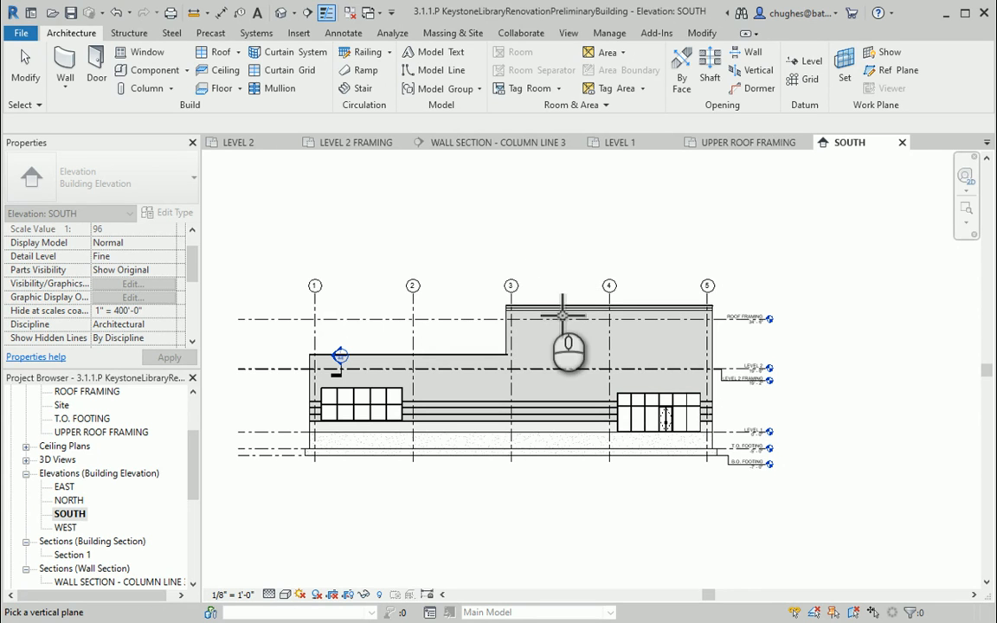
click(541, 286)
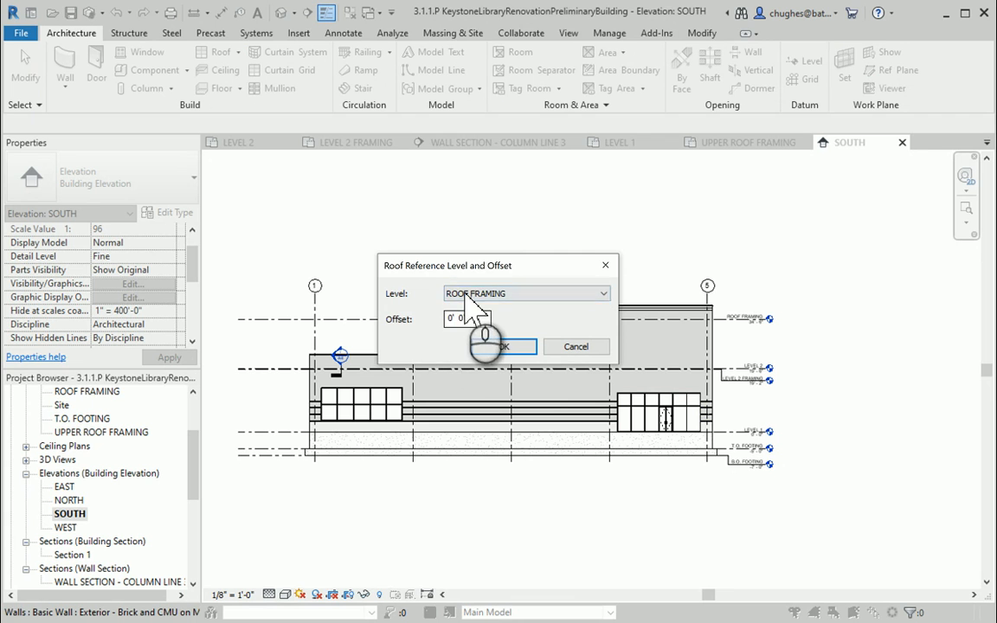
click(506, 347)
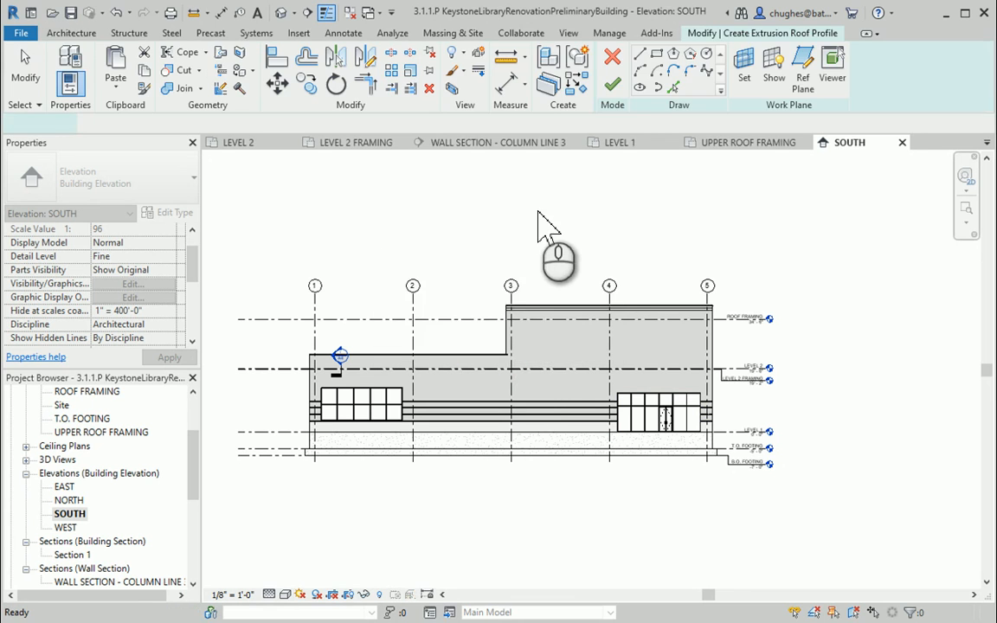
- Sketch a start-end-radius arc of about 82'-7" radius above the building, from before column line 3 to just before line 4
scroll(590, 279, up, 2)
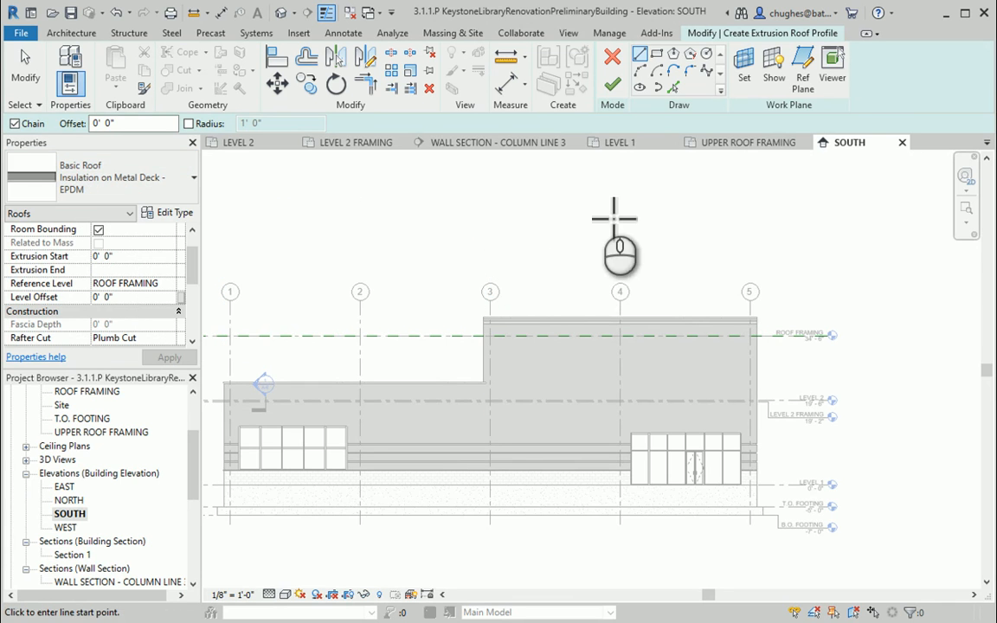
click(640, 71)
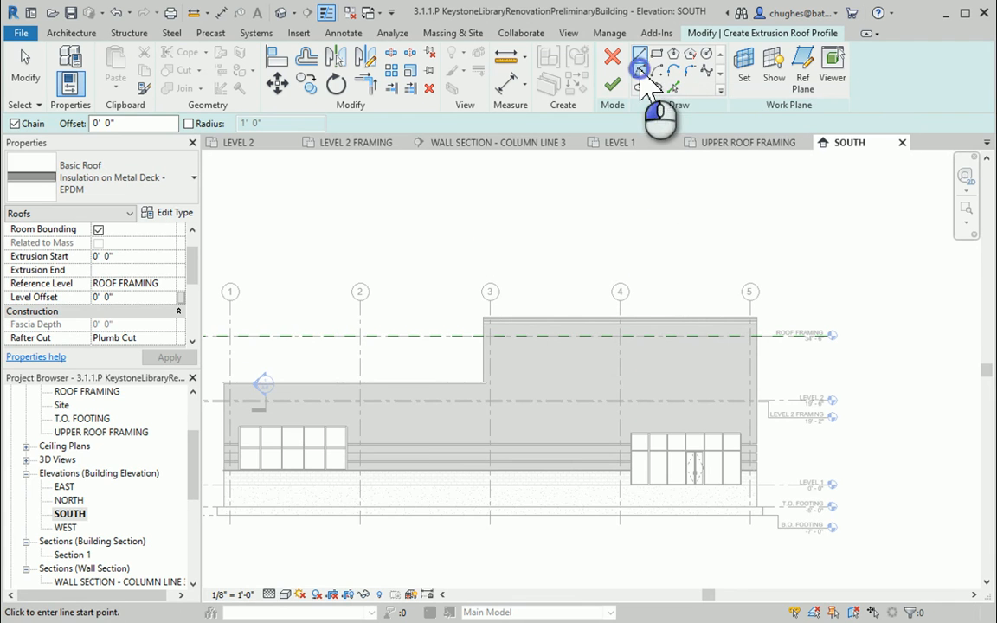
click(436, 289)
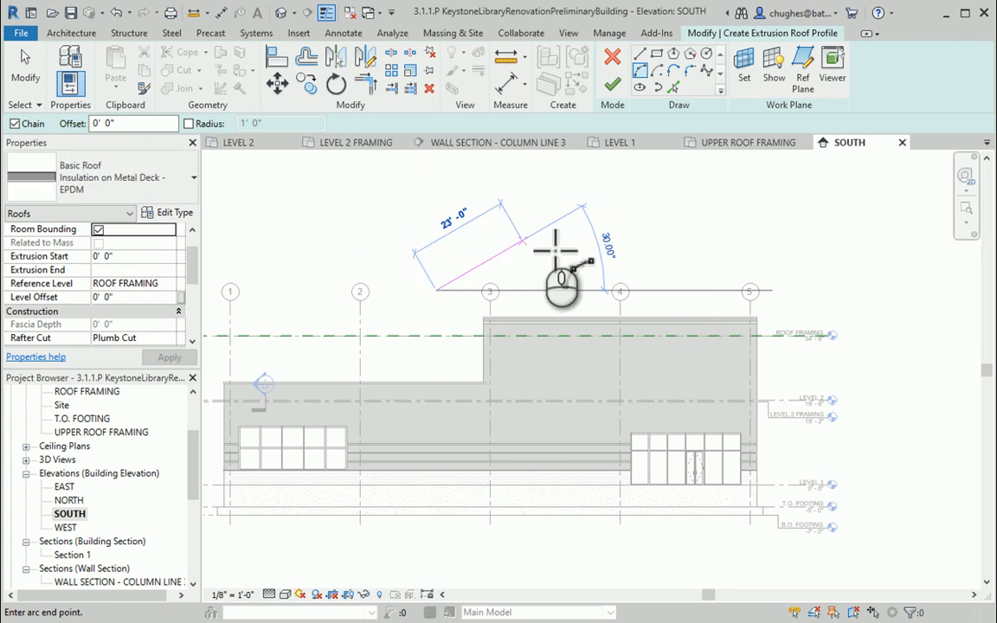
click(601, 232)
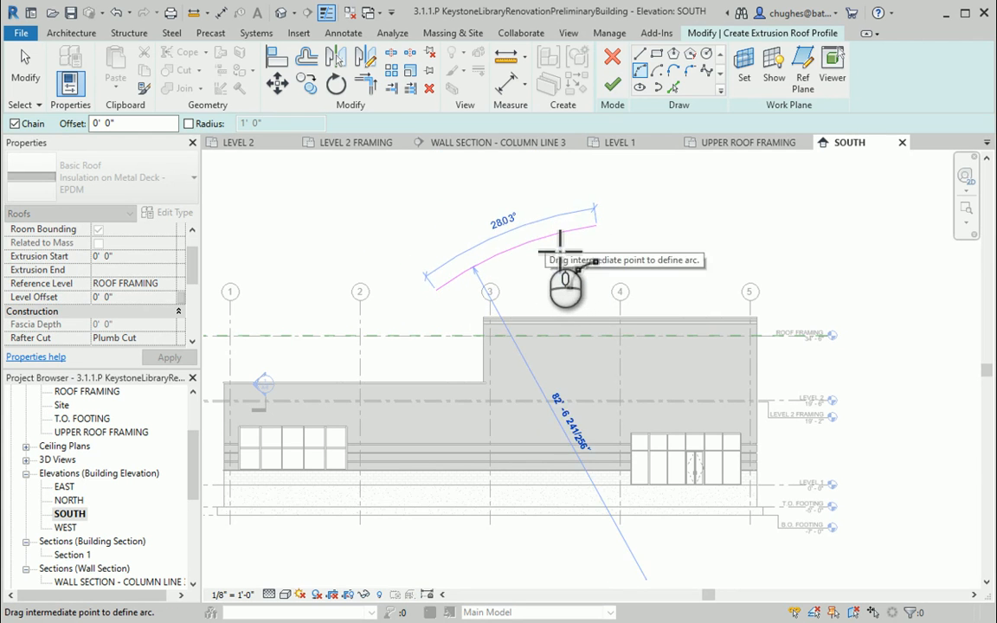
click(601, 226)
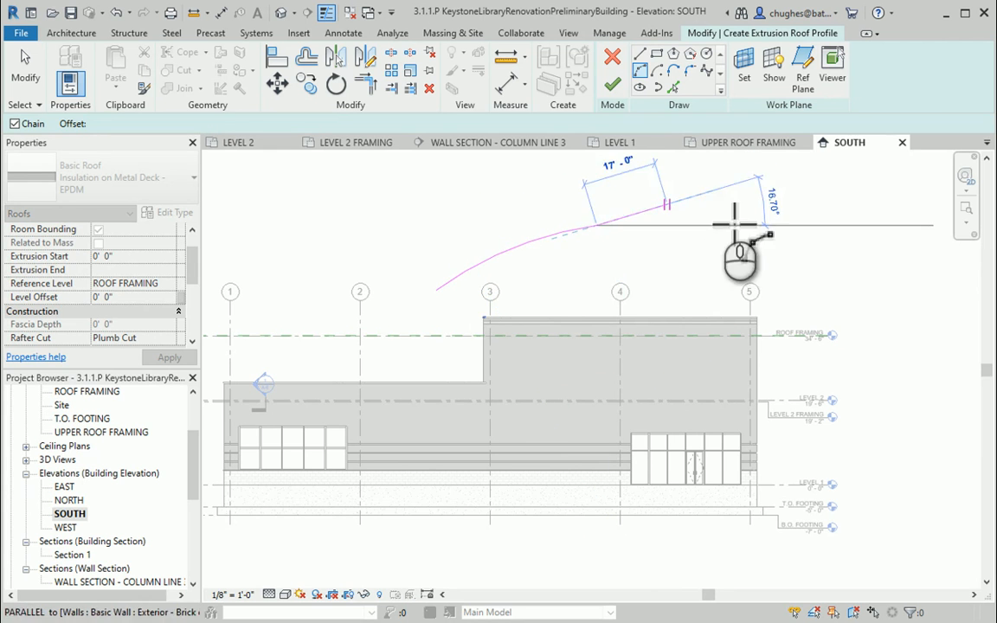
- Continue the profile with a tangent arc of about 6° ending just past column line 5, and end the Arc tool
click(795, 224)
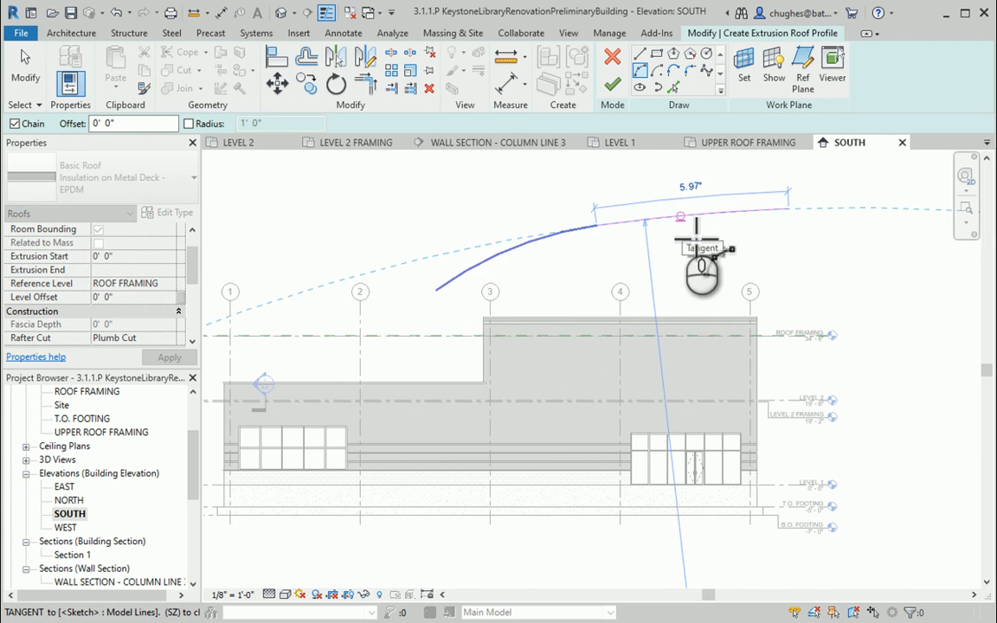
click(696, 238)
right_click(534, 262)
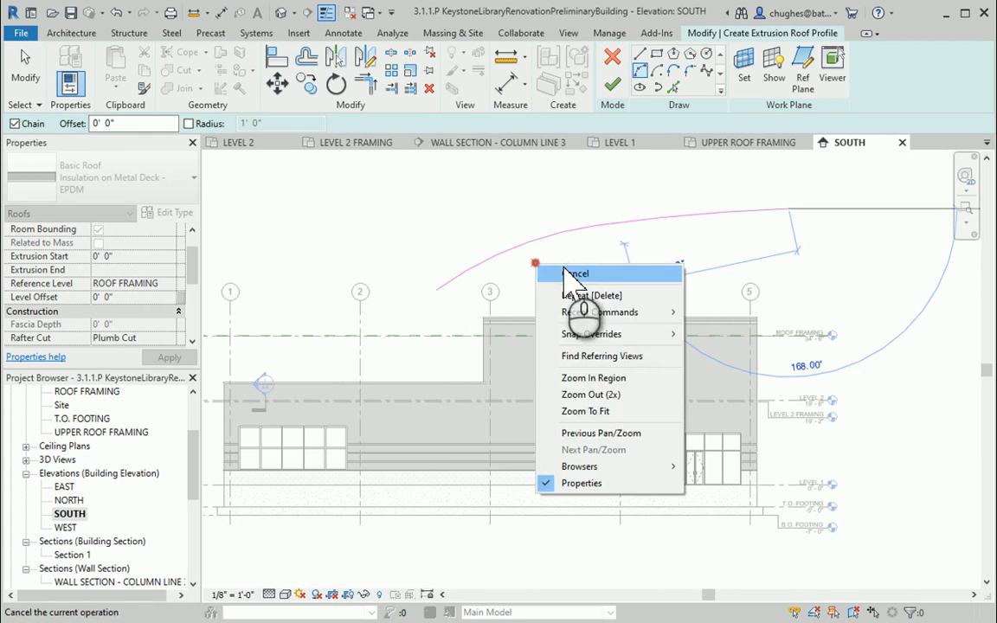
click(568, 272)
right_click(564, 268)
click(568, 271)
- Nudge both profile arcs down toward the building and pull their outer ends in, leaving a small overhang beyond the upper walls
middle_drag(654, 262, 567, 299)
scroll(553, 252, down, 1)
click(510, 263)
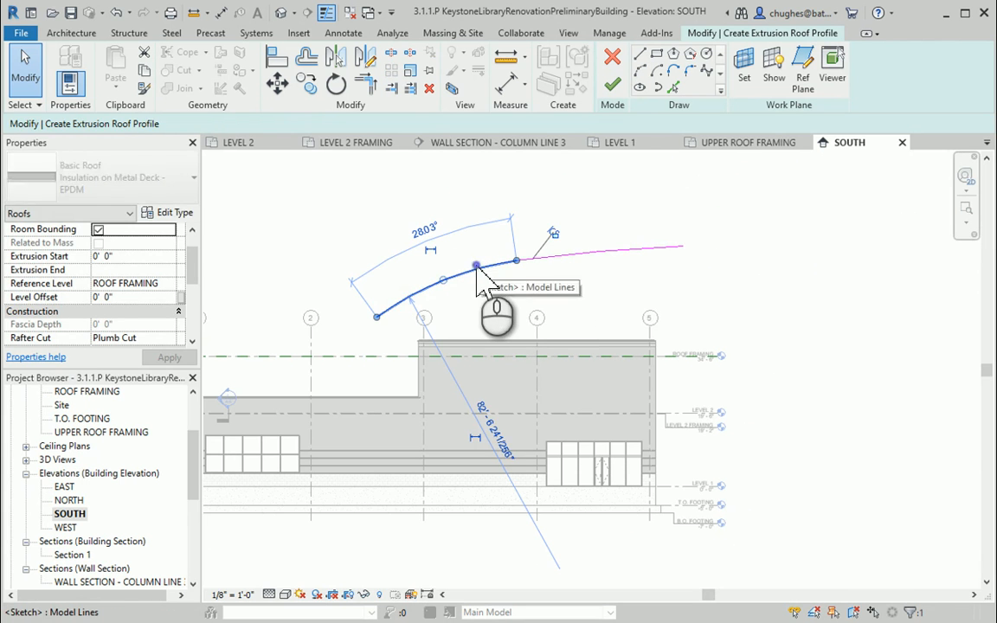
ctrl+click(591, 250)
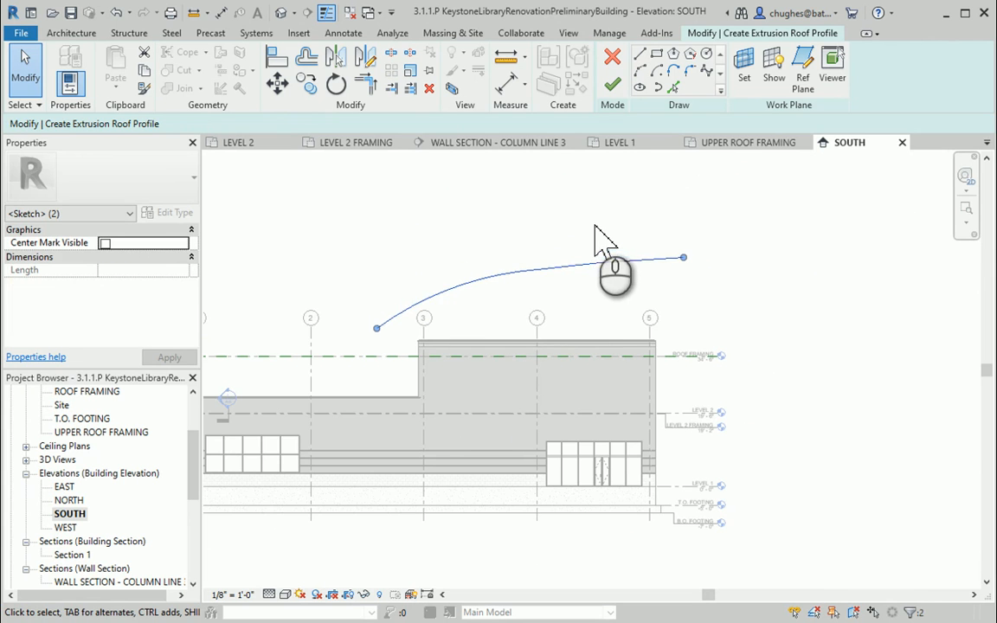
key(Down)
key(Down)
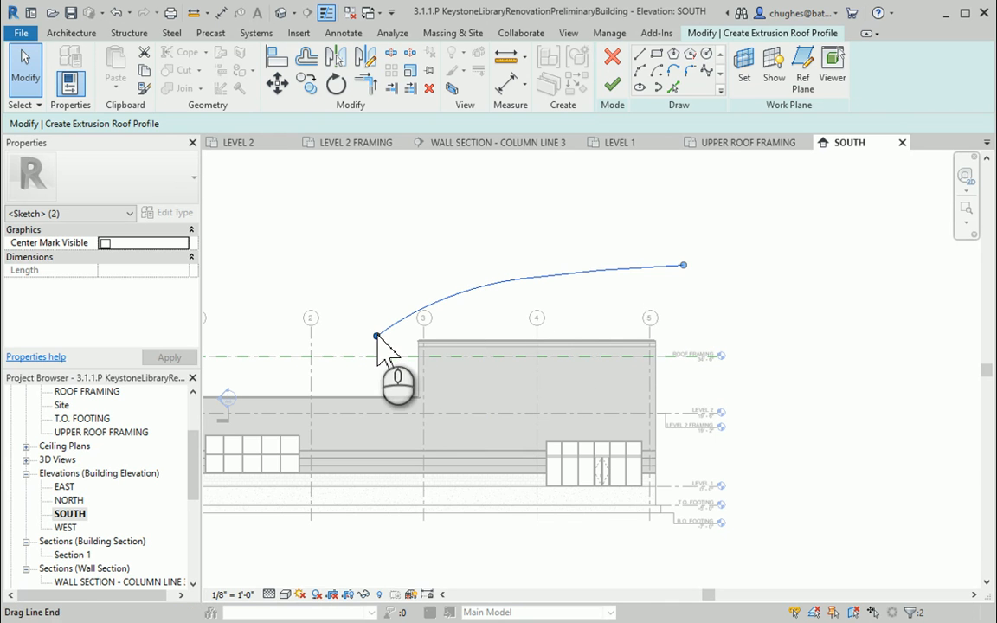
drag(377, 336, 397, 323)
mouse_move(684, 265)
mouse_down()
mouse_move(696, 285)
mouse_move(670, 267)
mouse_up()
click(515, 279)
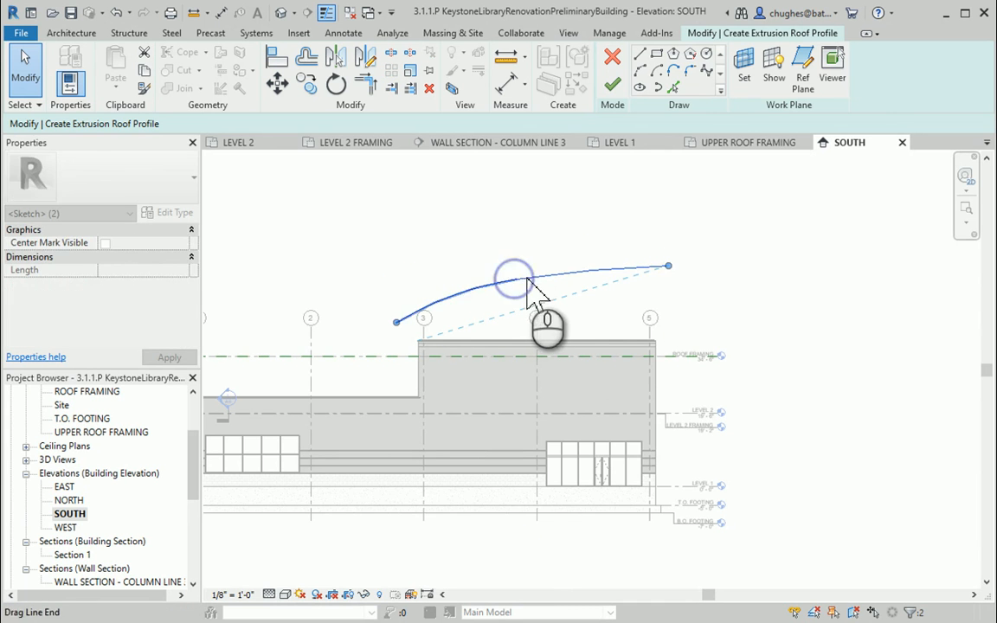
click(530, 279)
drag(516, 279, 678, 299)
click(677, 297)
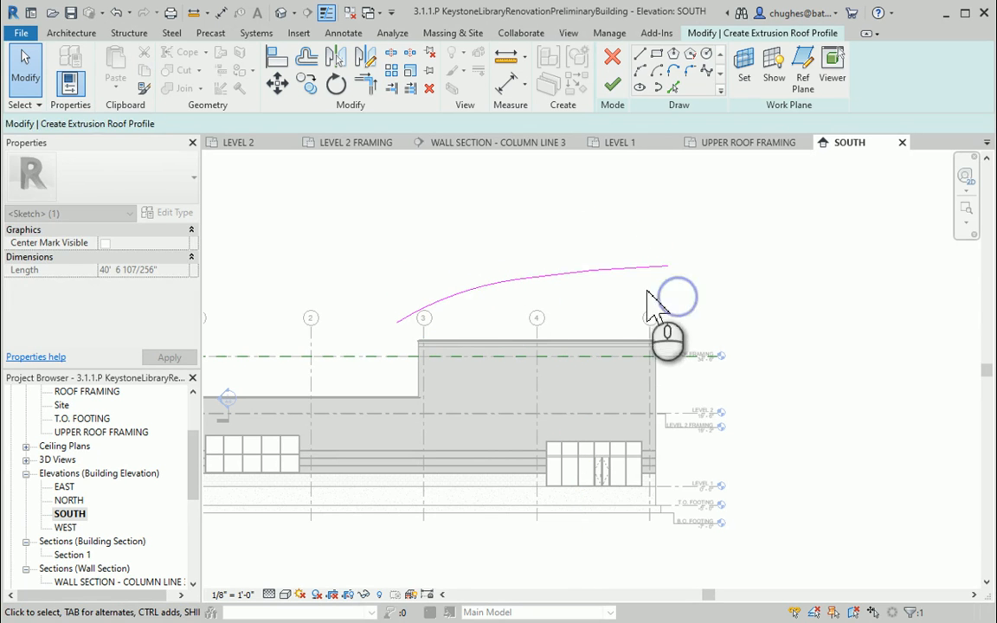
click(589, 266)
drag(596, 272, 640, 300)
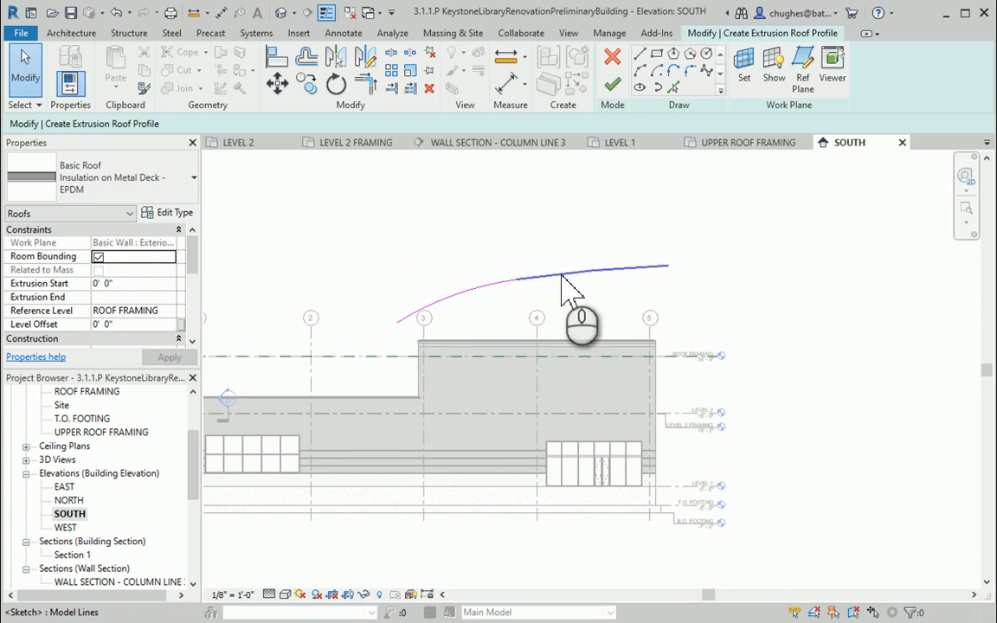
- Finish the two-arc profile sketch to create the curved extrusion roof
scroll(522, 281, up, 2)
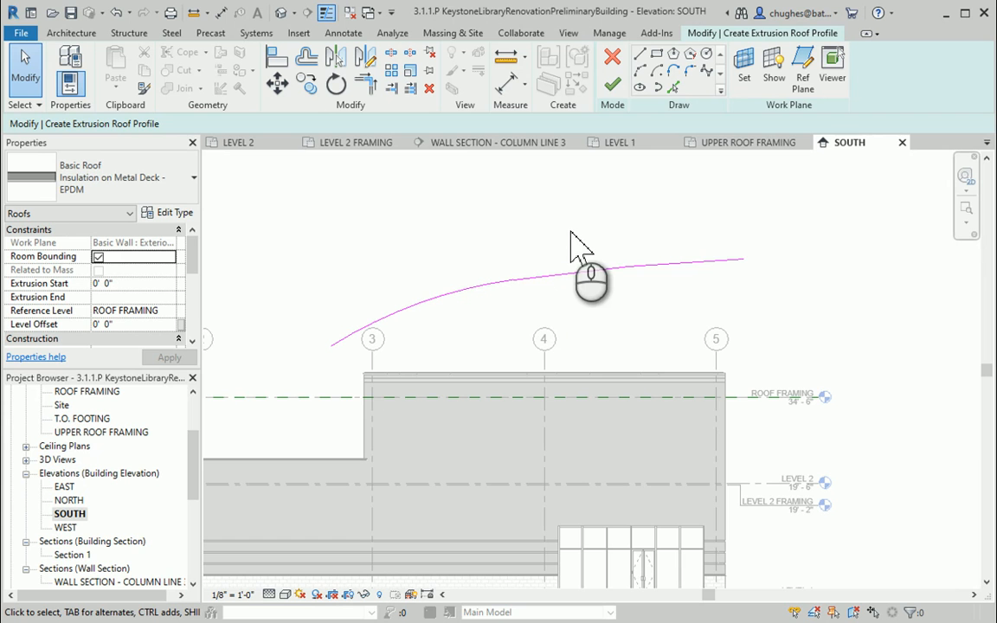
click(613, 86)
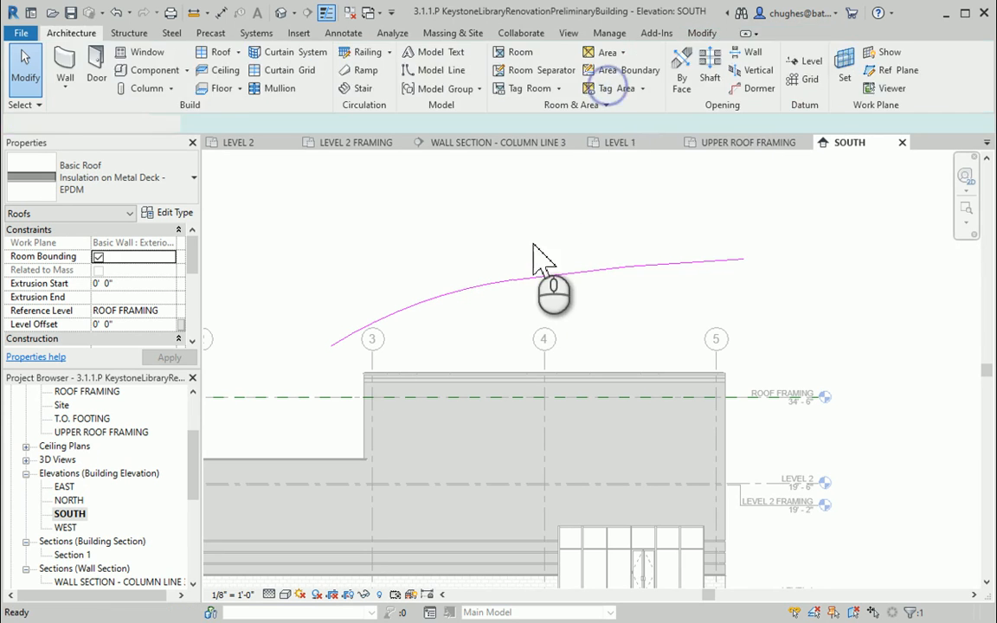
click(518, 271)
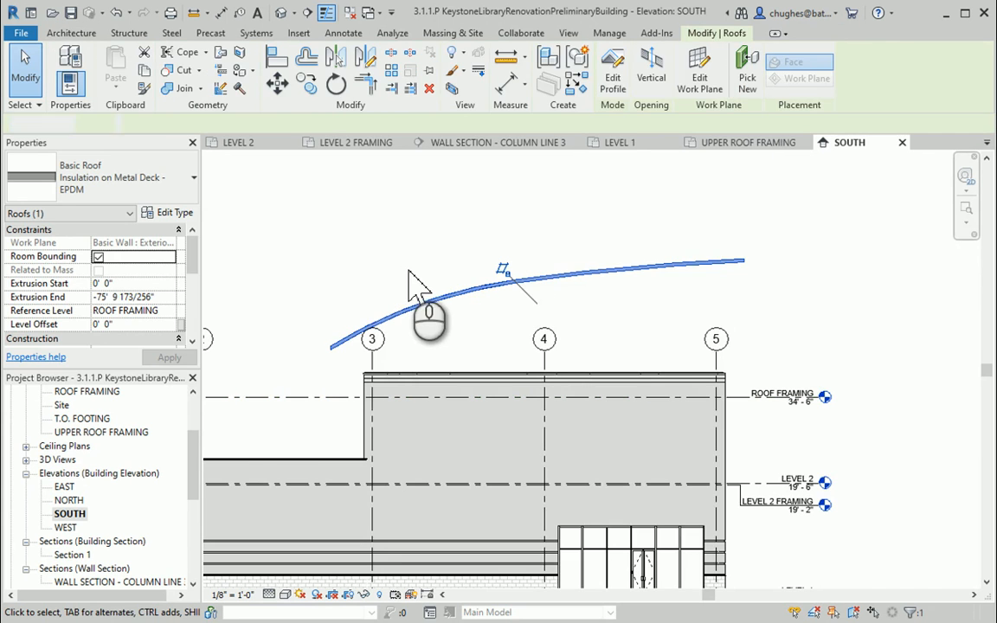
click(511, 301)
- Reopen the curved roof's profile sketch to review it, finish the sketch, and deselect the roof
scroll(511, 300, up, 2)
click(506, 284)
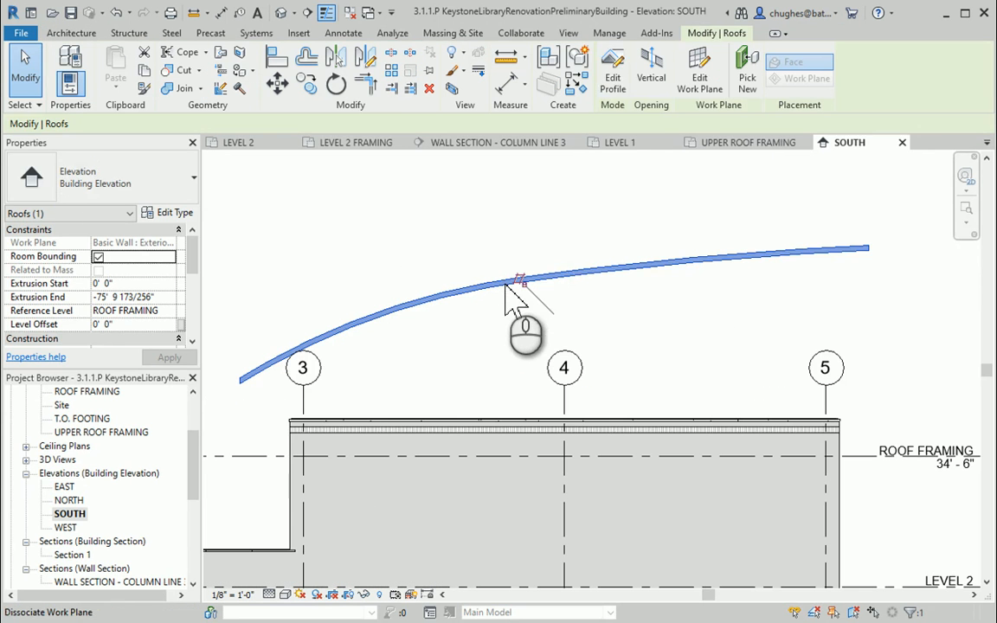
click(601, 81)
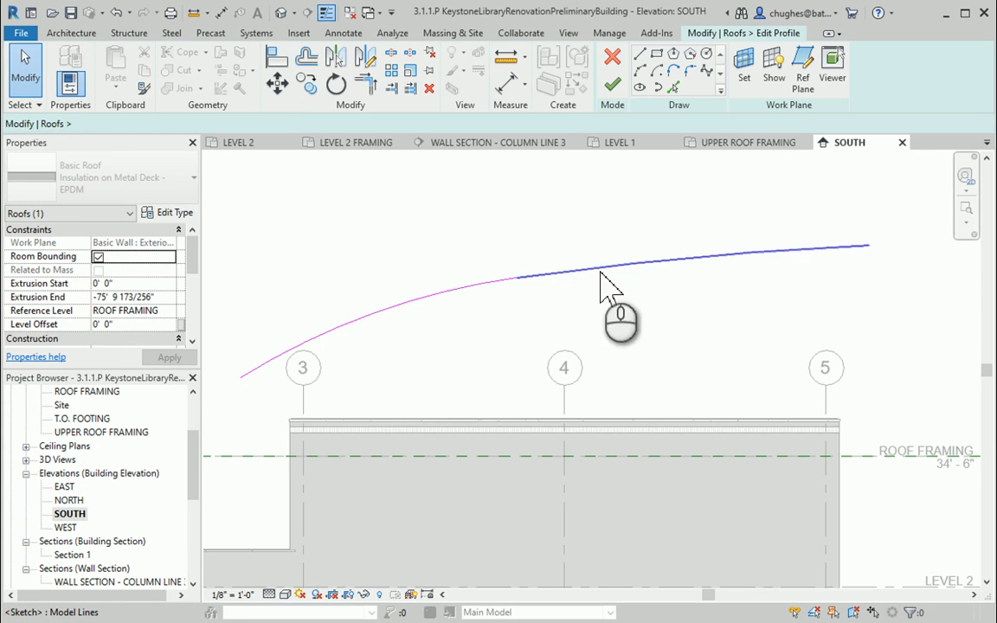
click(612, 84)
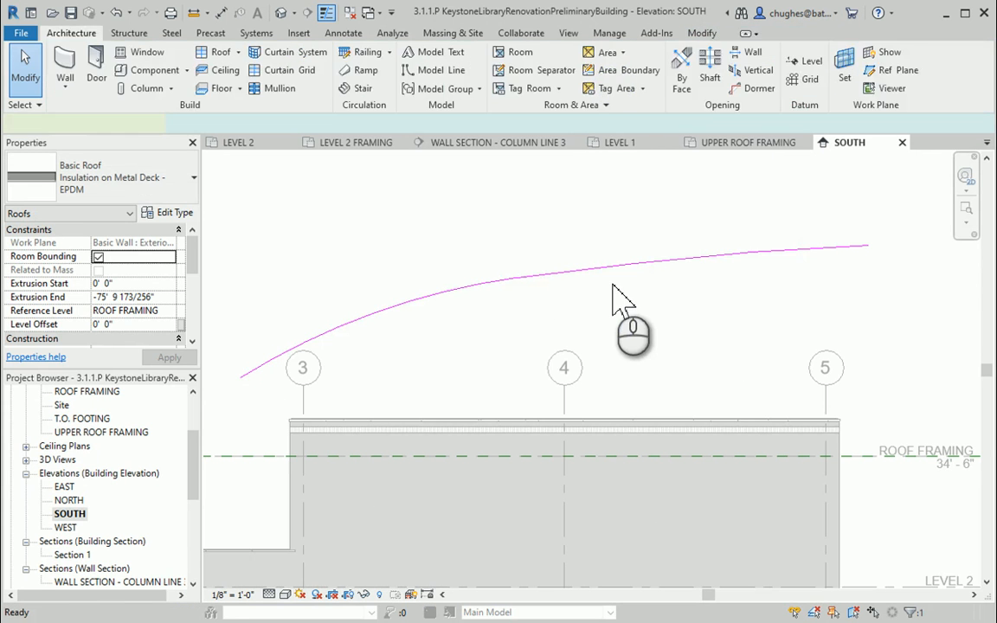
click(651, 336)
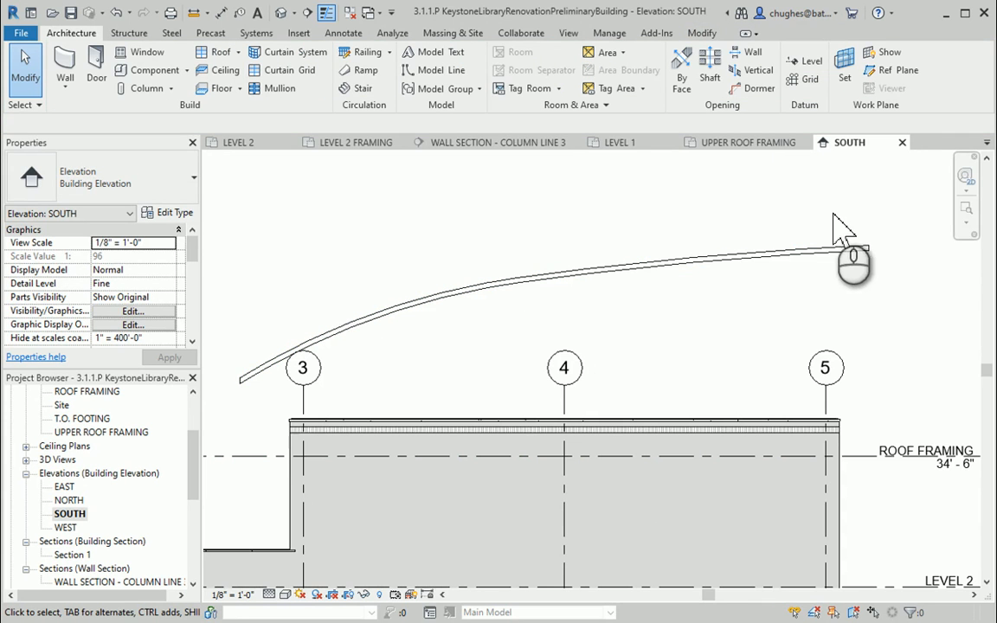
- In the 3D view, seen squarely from the building's left side, extend the curved roof's rear end past the wall to an extrusion end of -79' 0"
click(280, 12)
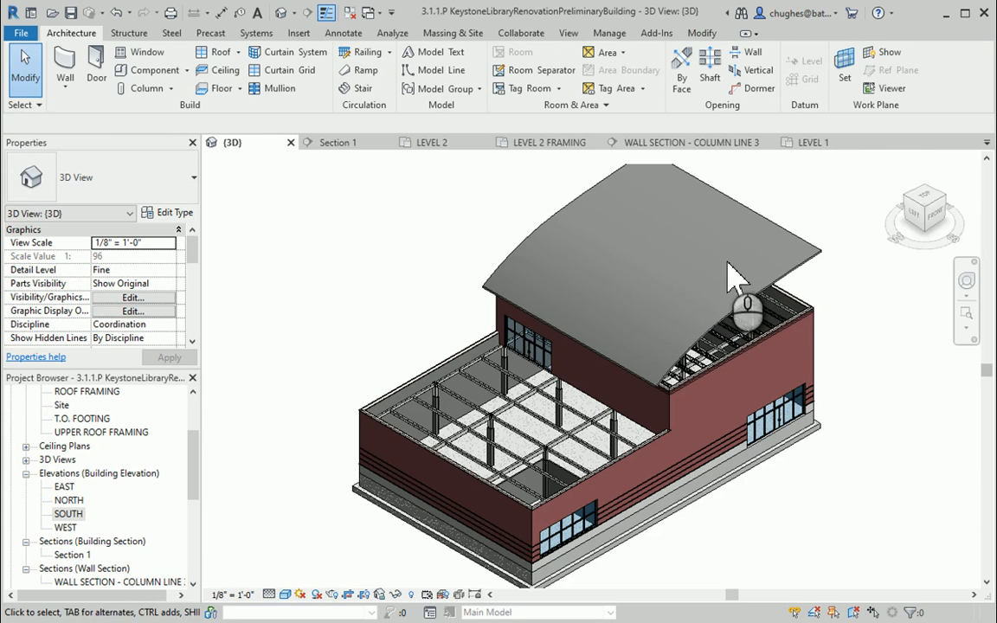
mouse_move(913, 212)
mouse_down()
mouse_move(900, 169)
mouse_move(911, 212)
mouse_up()
middle_drag(620, 368, 620, 368)
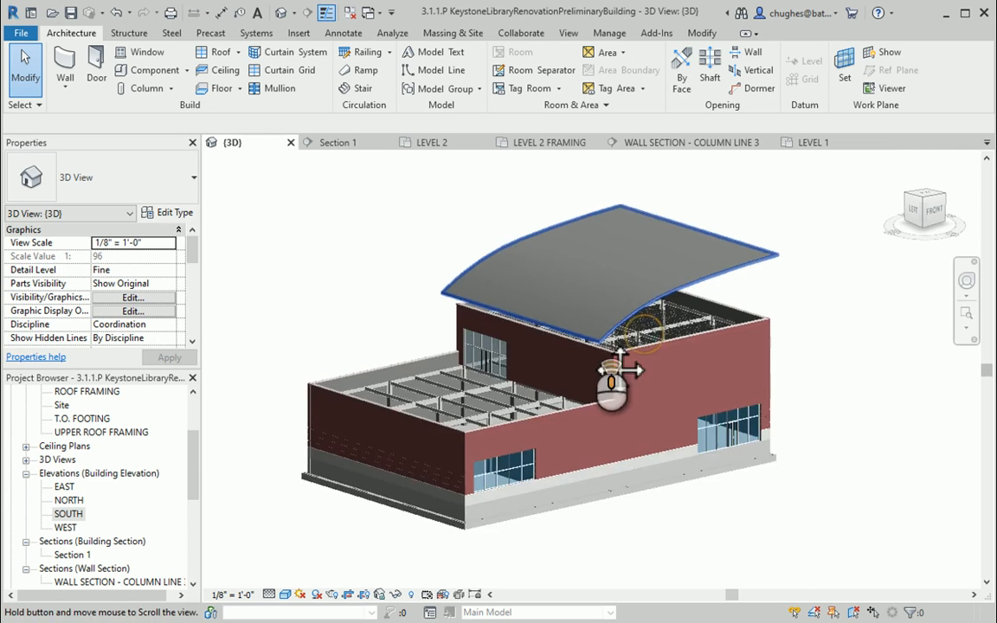
scroll(640, 346, up, 5)
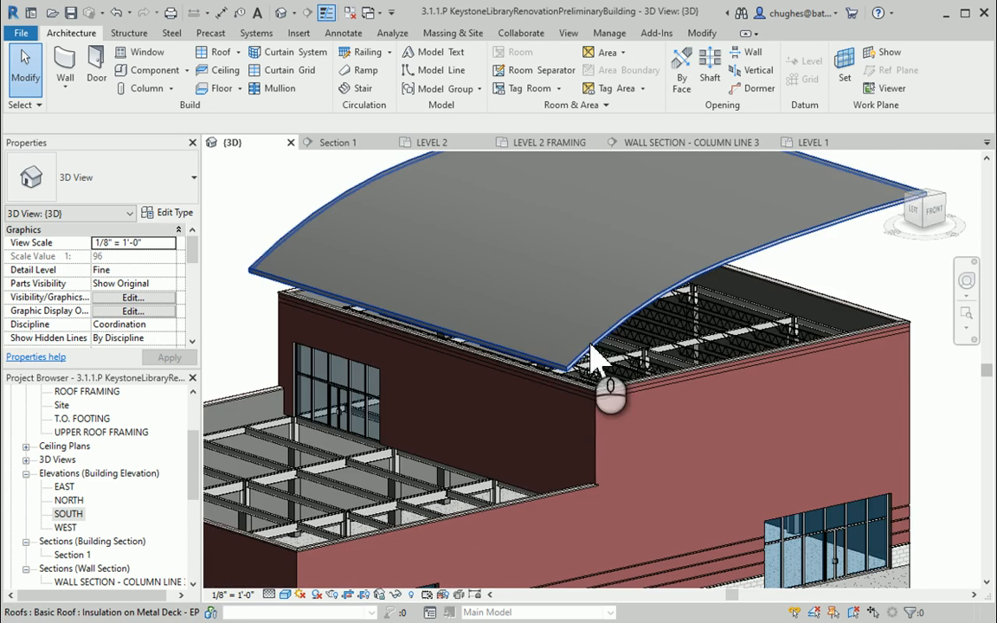
click(919, 218)
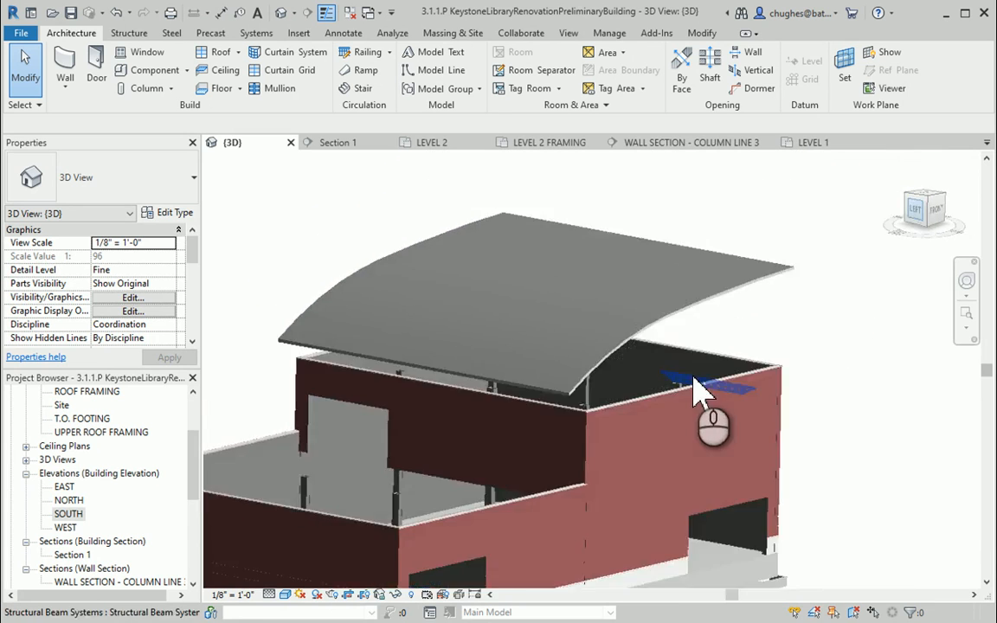
scroll(512, 318, up, 3)
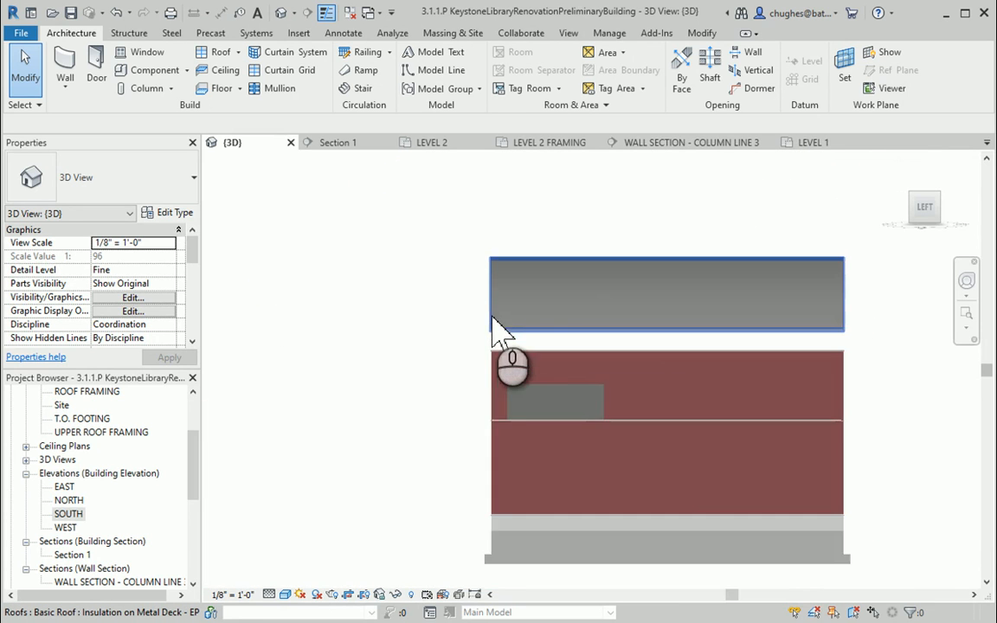
scroll(500, 328, up, 2)
click(493, 295)
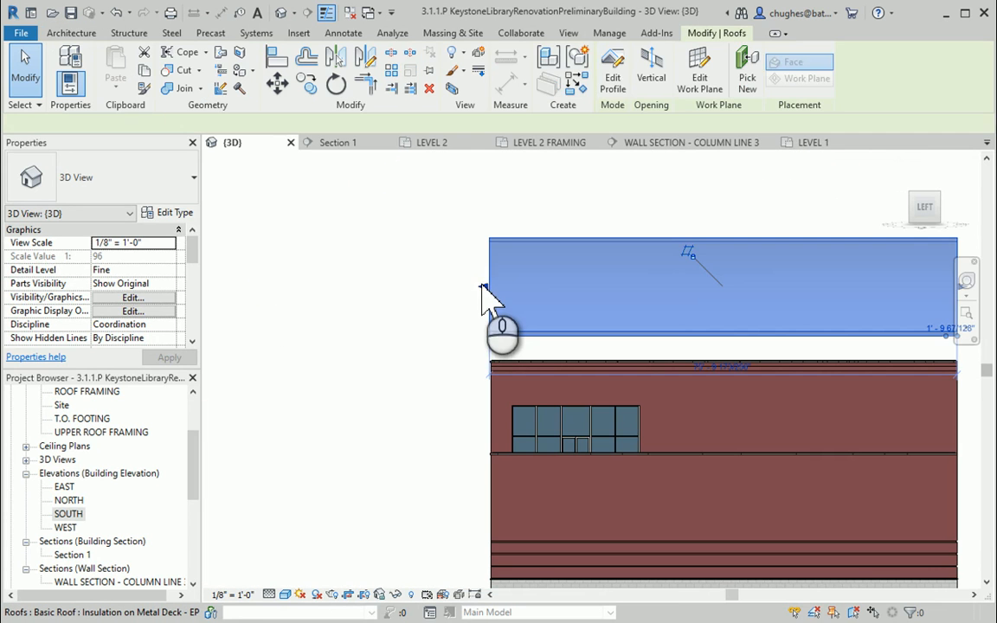
click(480, 286)
drag(473, 286, 465, 285)
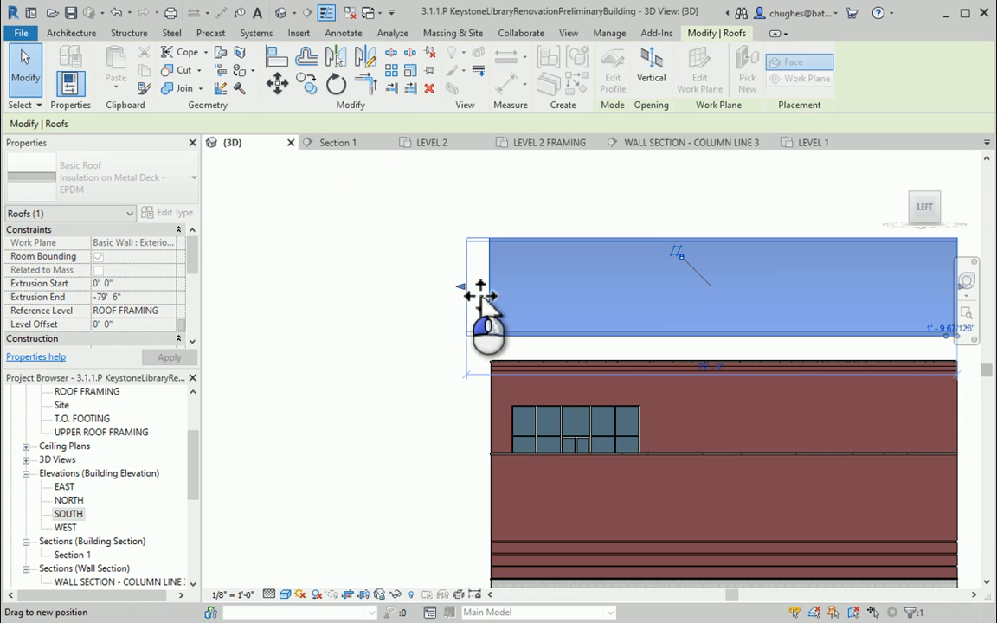
click(405, 329)
- Extend the curved roof's front end about 3 feet past the front wall, and deselect the roof
middle_drag(445, 378, 319, 389)
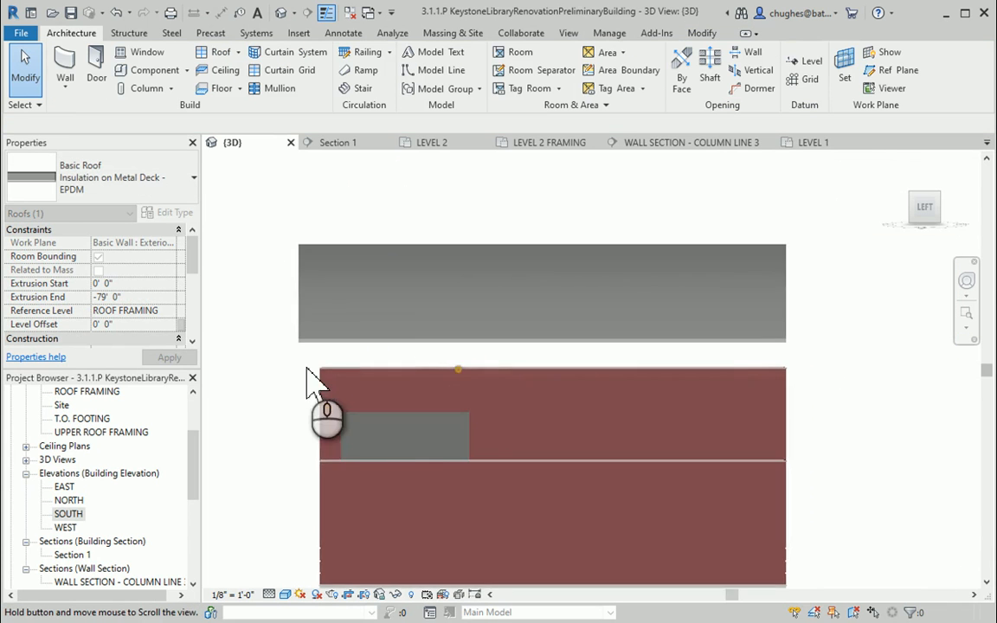
click(797, 291)
drag(811, 297, 823, 300)
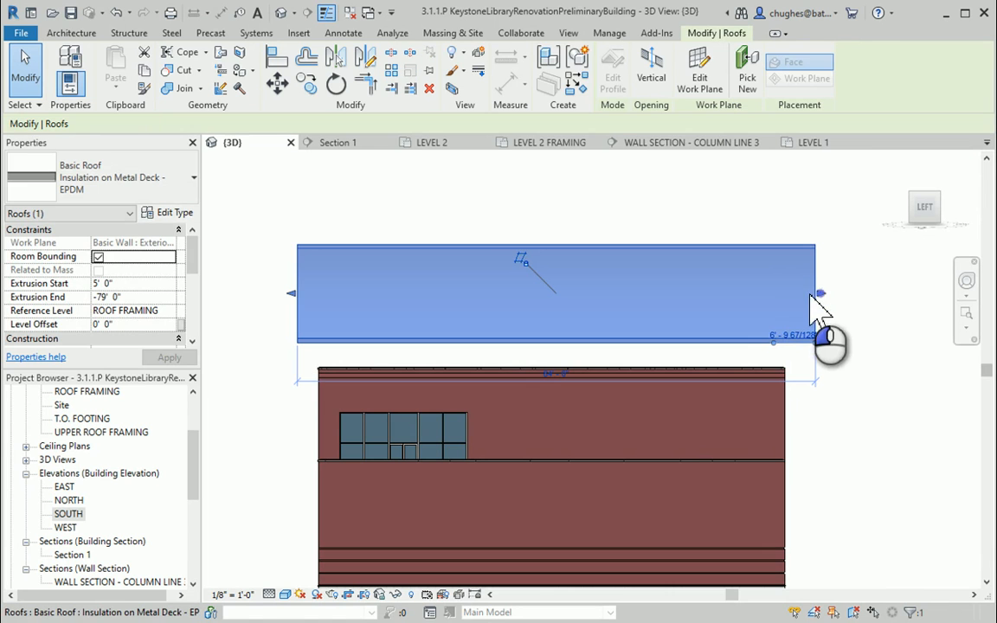
drag(810, 297, 806, 308)
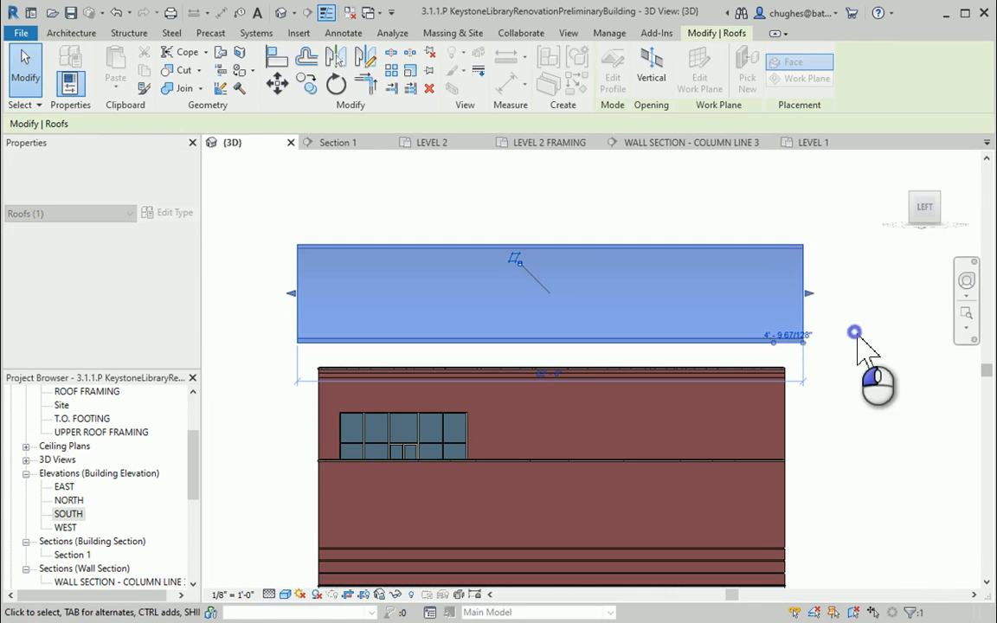
click(855, 334)
- Change the type of the tall front wall under the curved roof to Exterior - Brick and CMU on MTL. Stud 4
shift+middle_drag(930, 164, 577, 355)
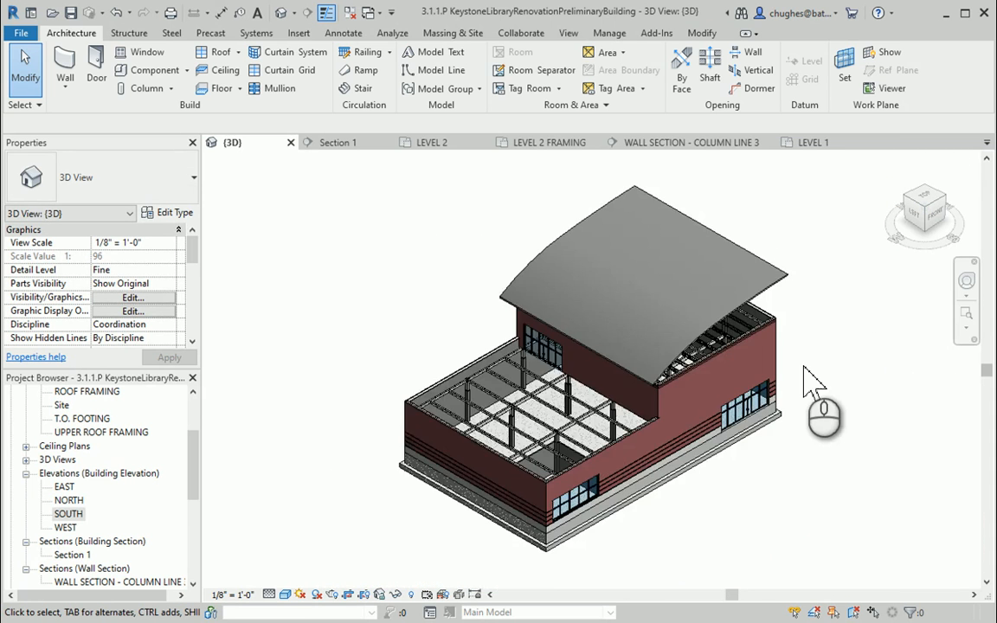
scroll(804, 359, up, 2)
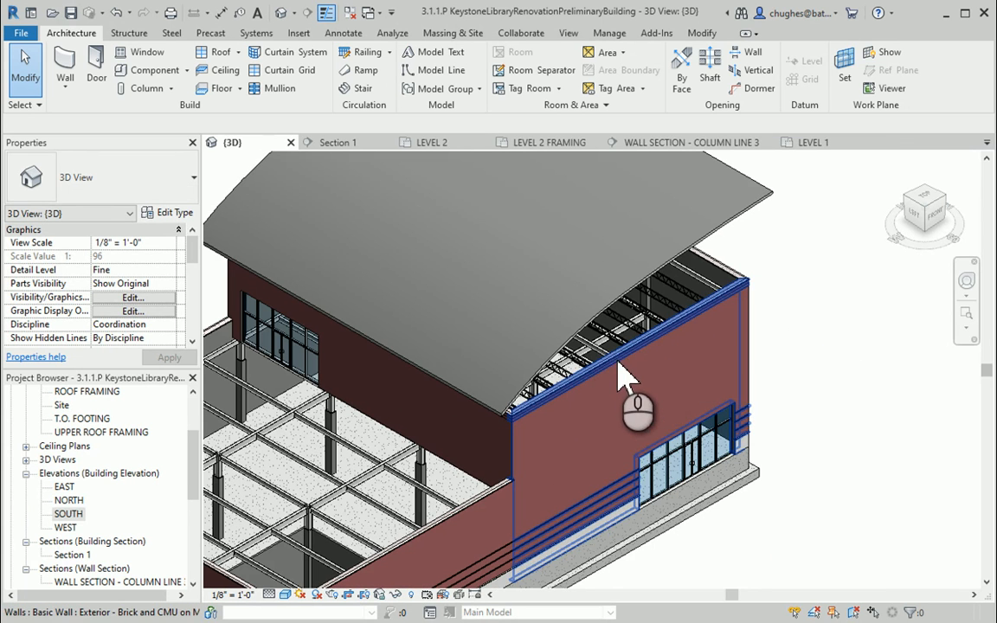
click(623, 407)
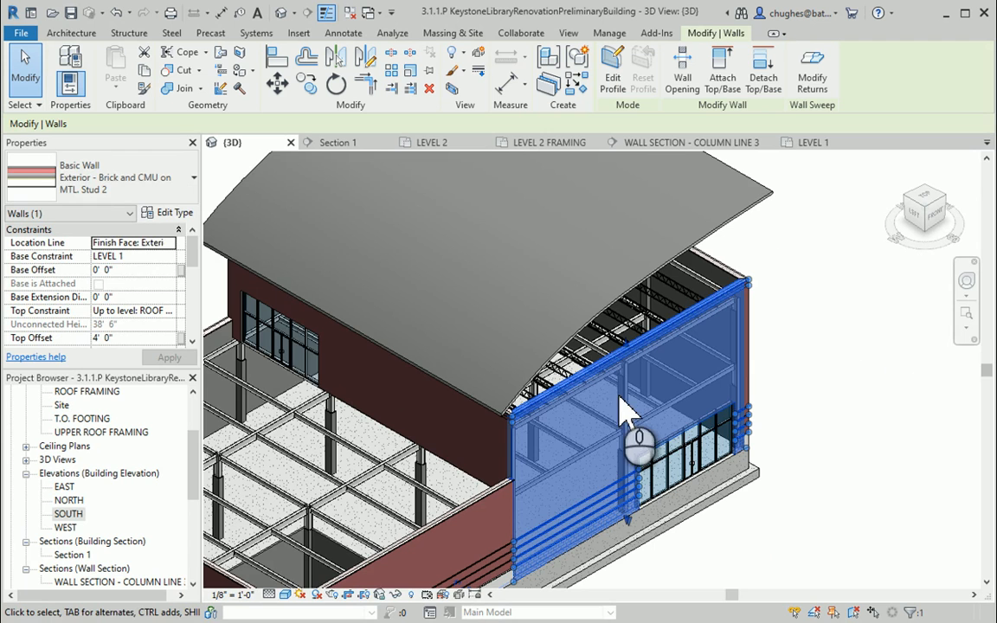
click(130, 189)
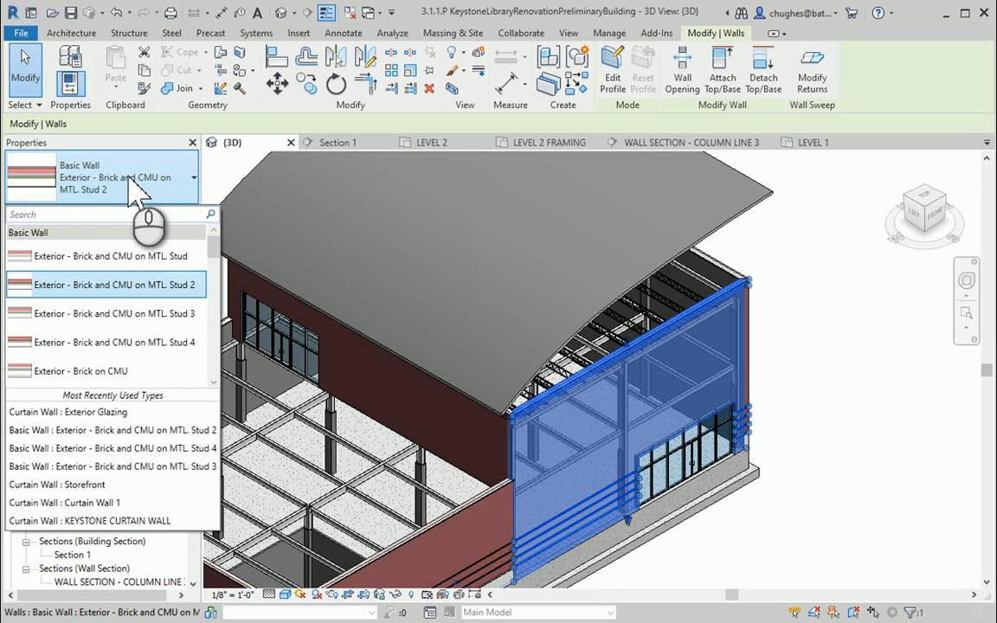
mouse_move(168, 346)
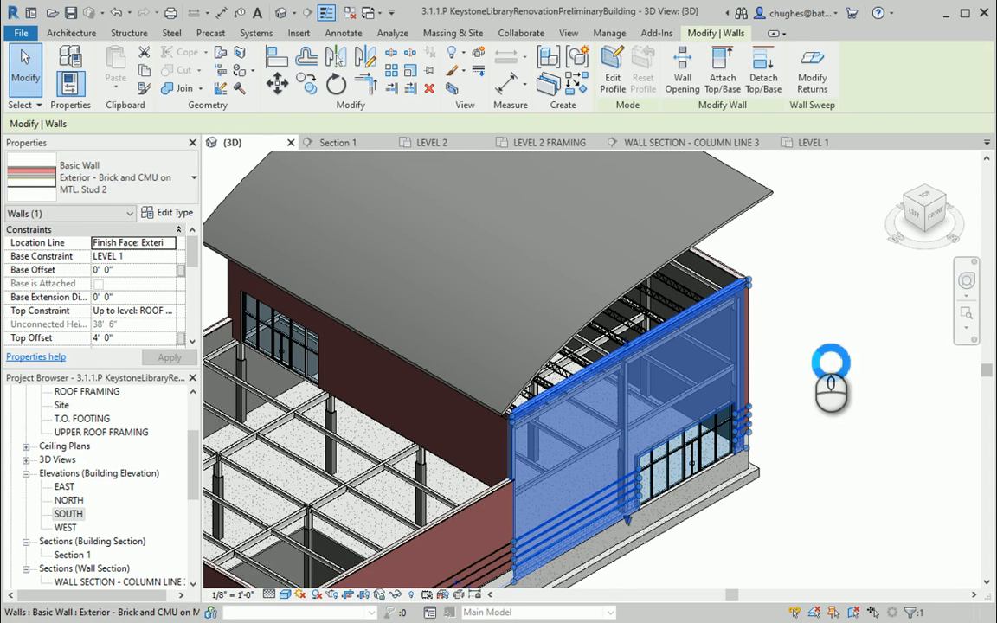
click(812, 342)
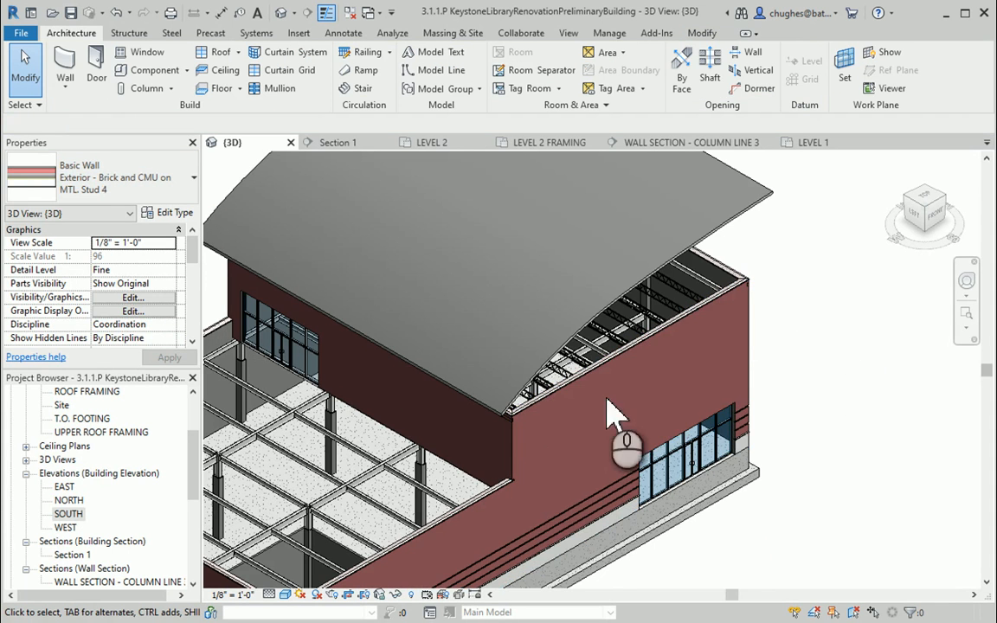
- Attach the top of the tall front wall to the curved roof, and deselect the wall
scroll(634, 403, up, 2)
middle_drag(654, 403, 651, 345)
scroll(504, 340, up, 1)
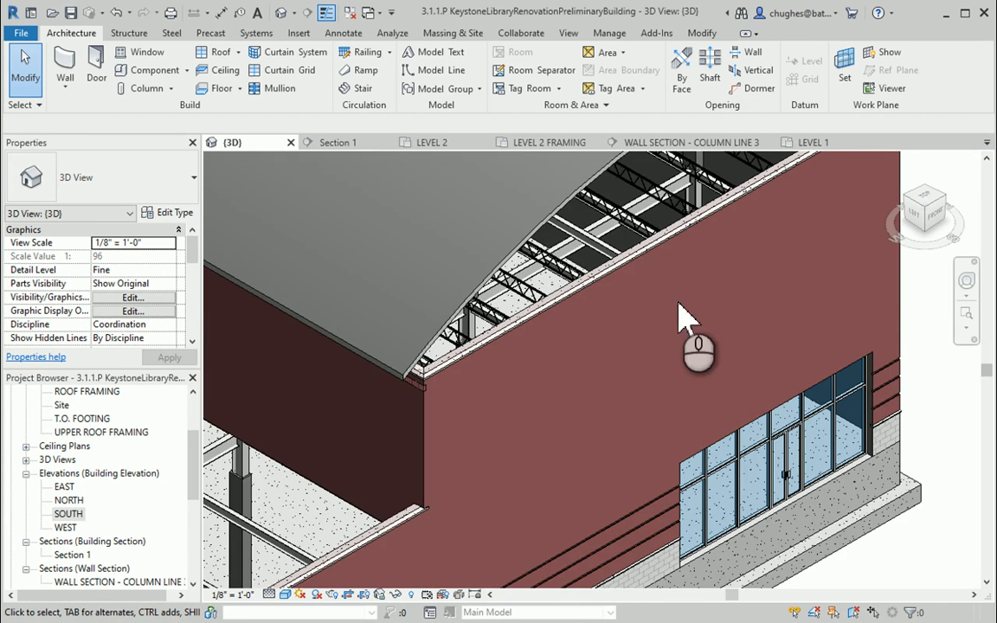
scroll(529, 377, down, 1)
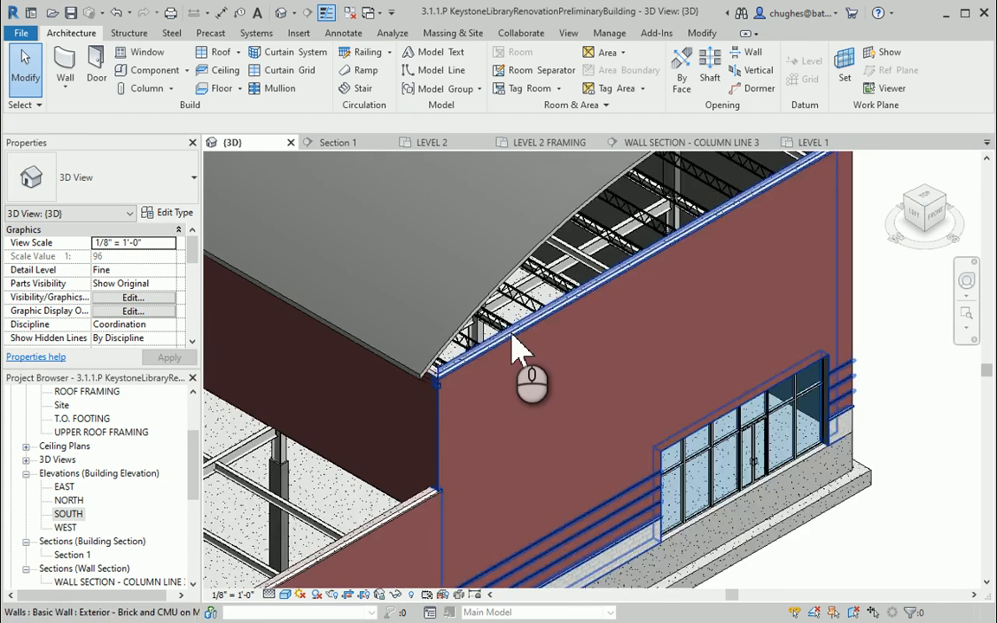
middle_drag(692, 294, 545, 396)
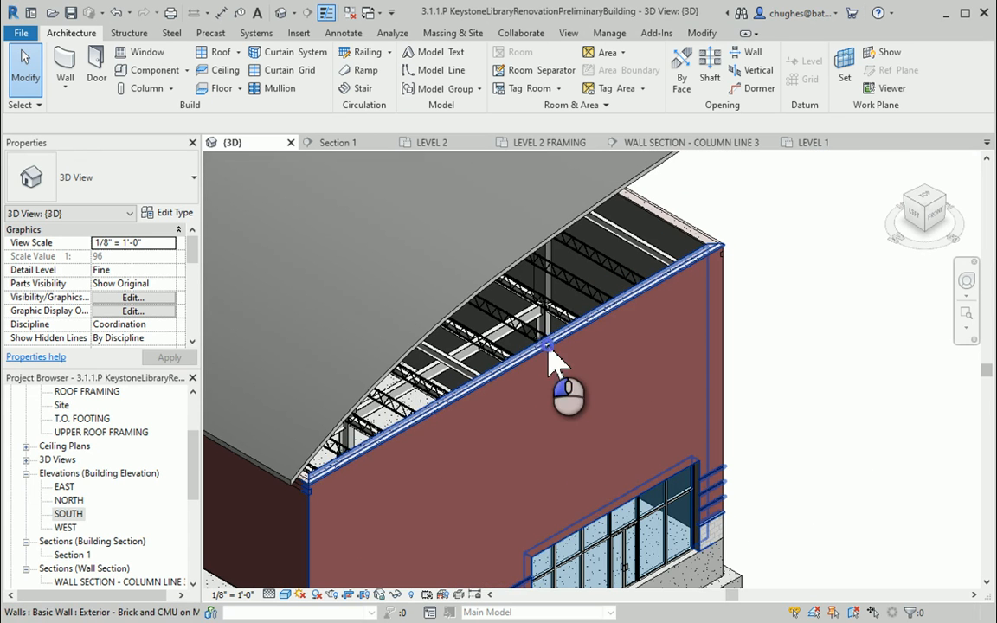
click(563, 351)
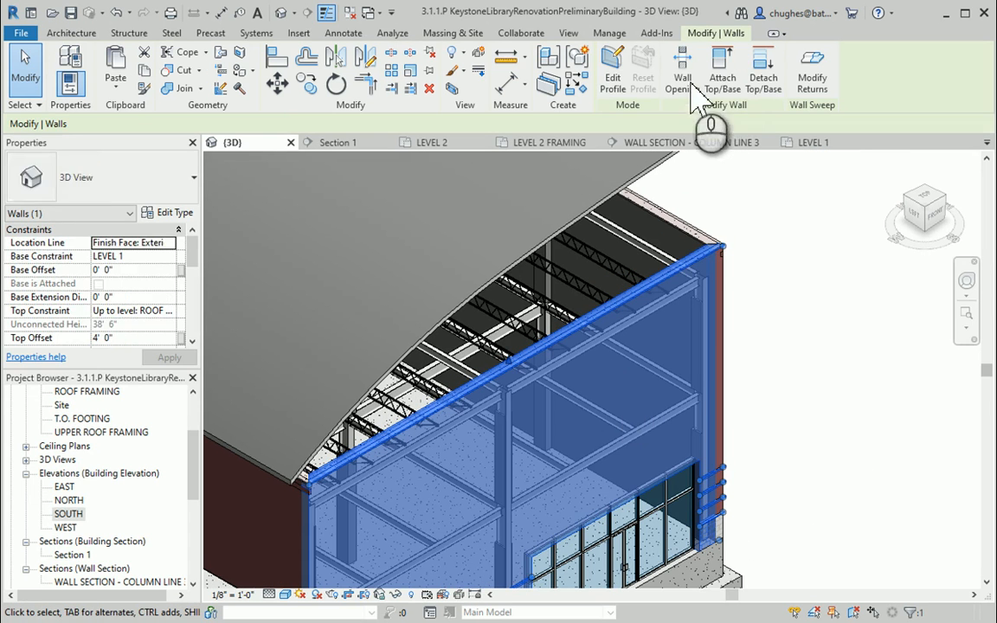
click(718, 71)
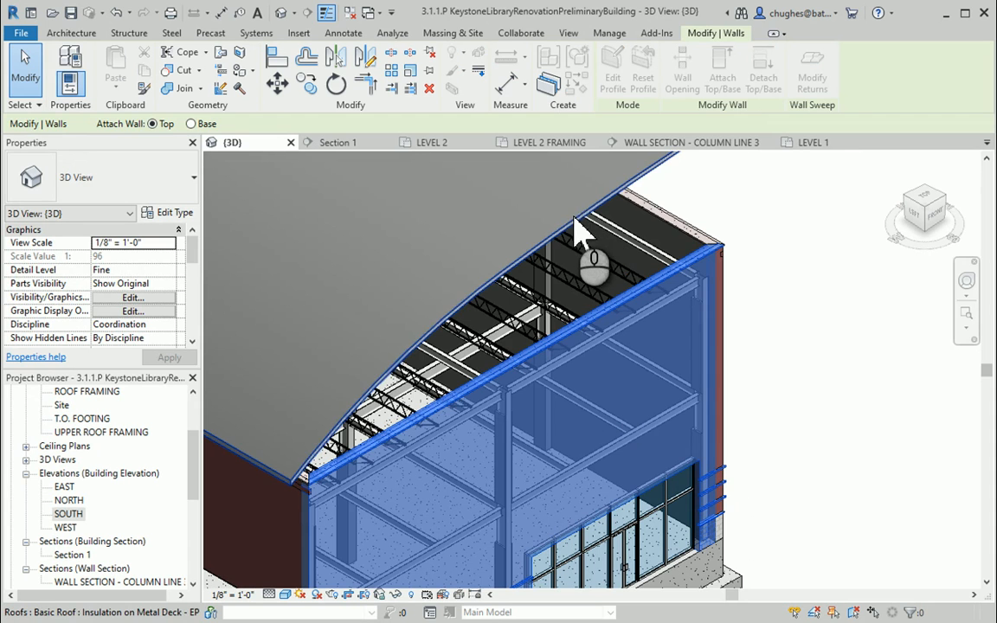
click(597, 226)
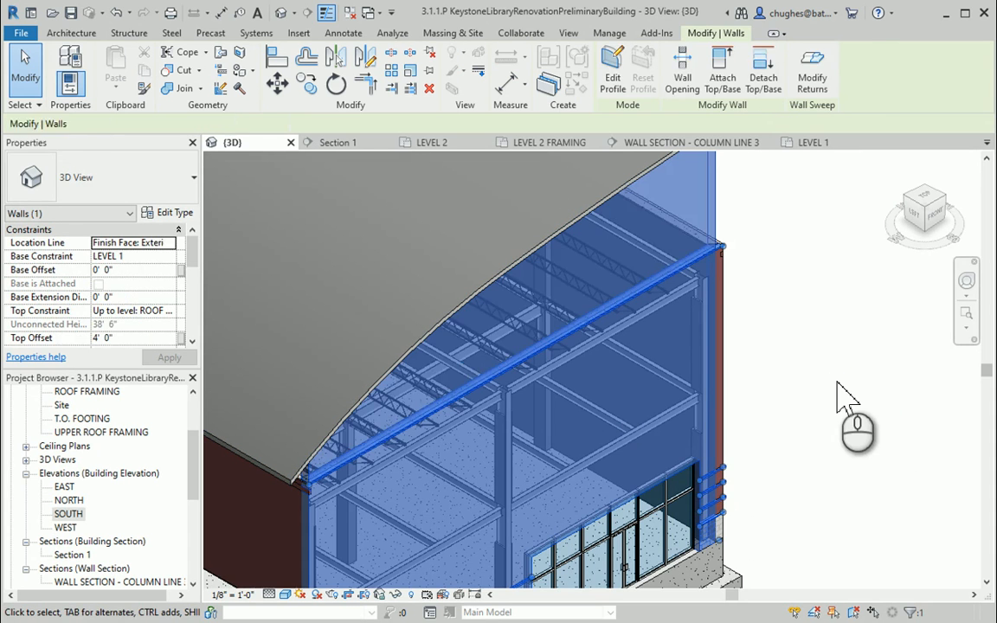
click(831, 422)
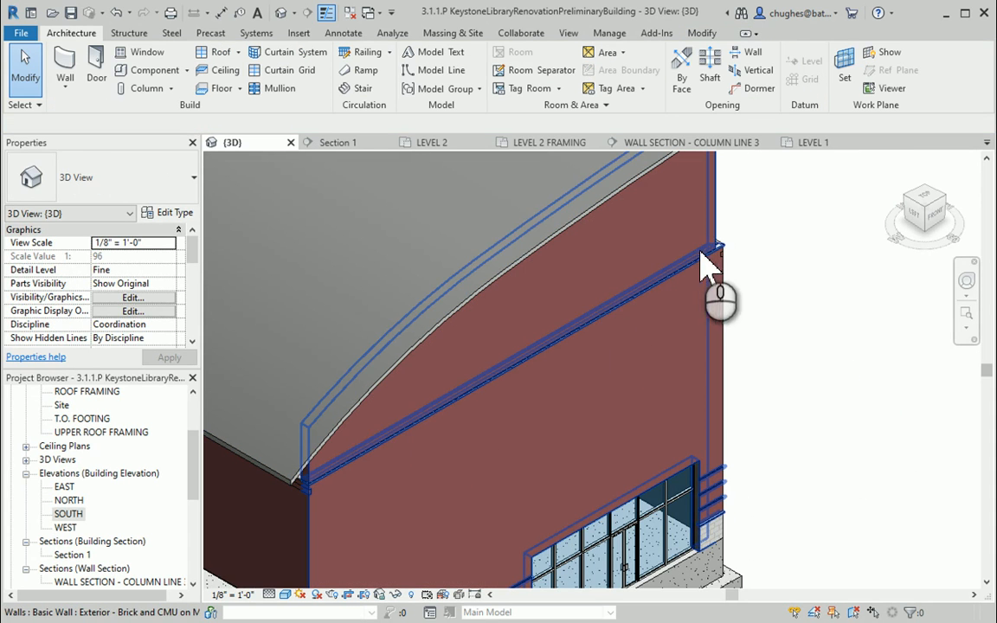
- Duplicate the tall front wall's type as Exterior - Brick and CMU on MTL. Stud 5
scroll(452, 451, down, 2)
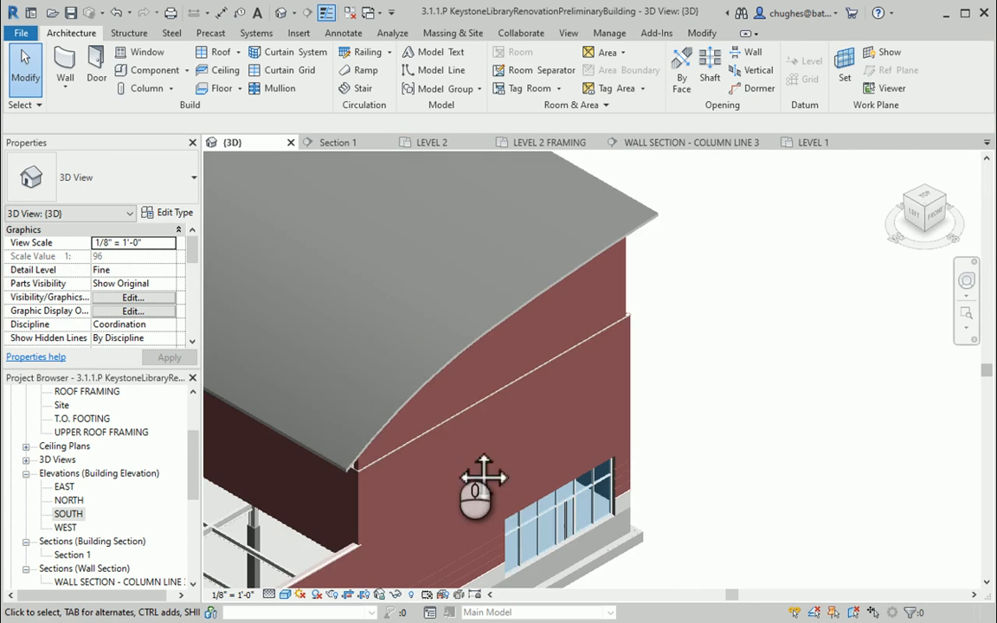
middle_drag(474, 456, 590, 397)
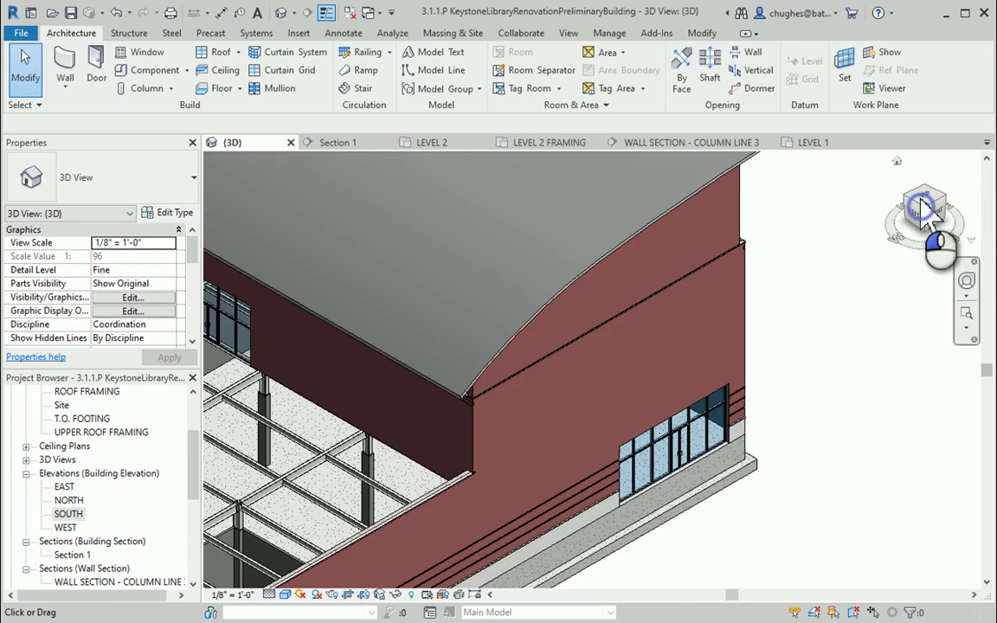
mouse_move(922, 206)
mouse_down()
mouse_move(905, 197)
mouse_move(915, 158)
mouse_move(908, 575)
mouse_up()
mouse_move(917, 204)
mouse_down()
mouse_move(922, 230)
mouse_move(904, 255)
mouse_move(639, 335)
mouse_up()
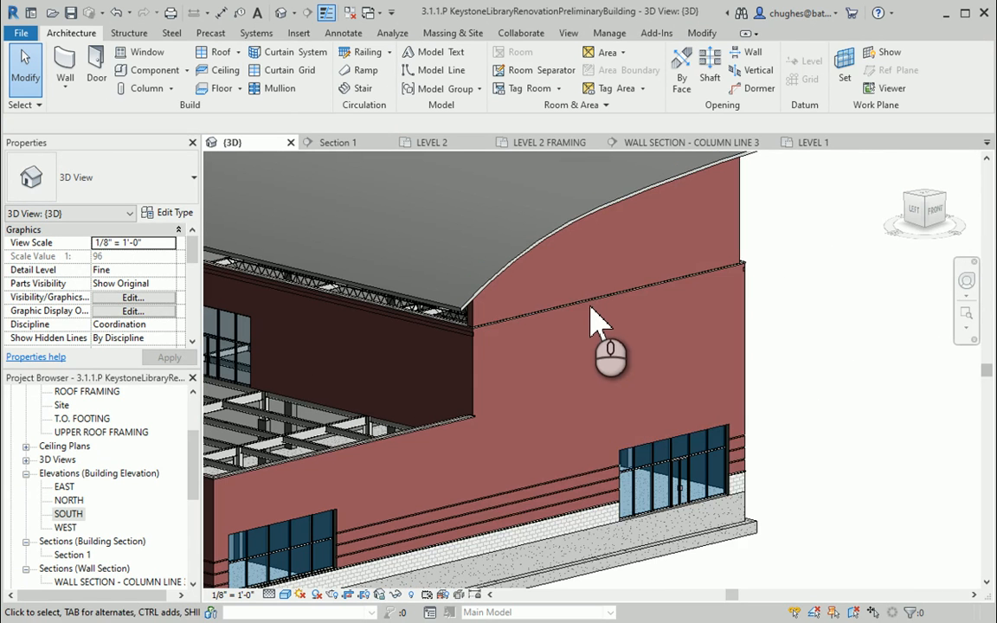
click(594, 321)
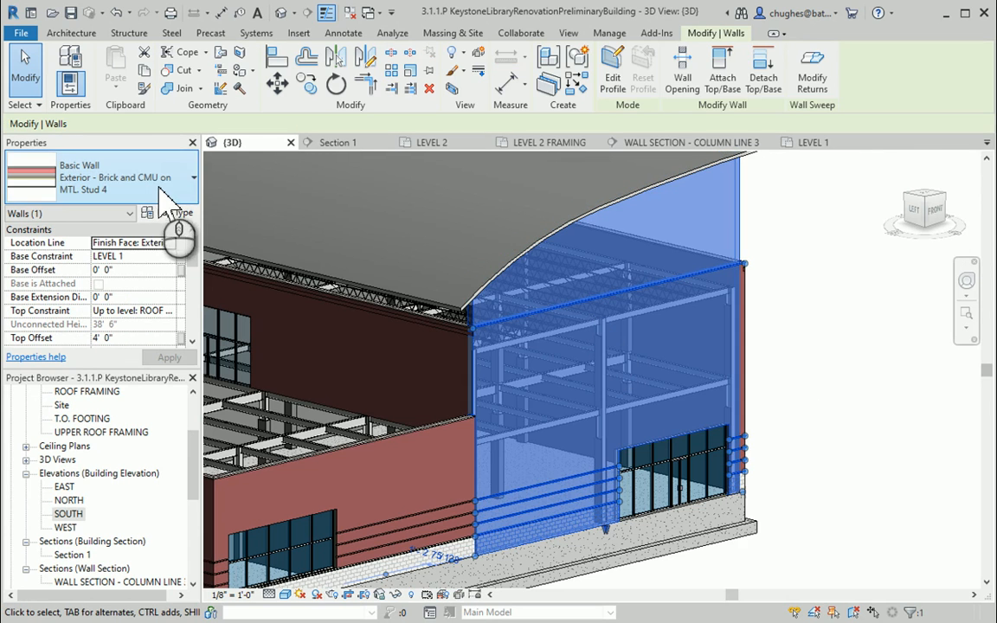
click(172, 214)
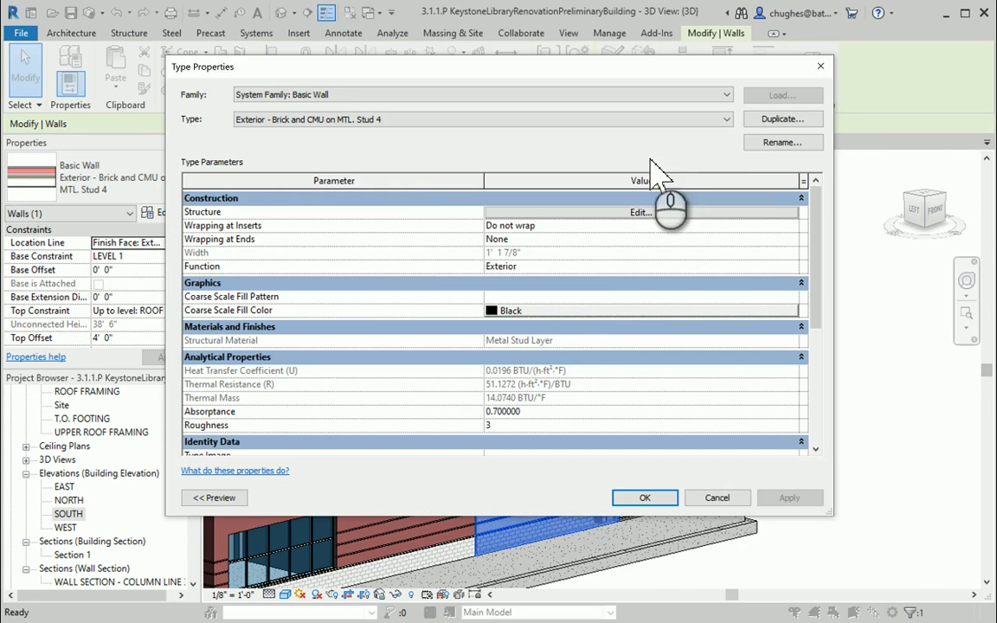
click(779, 118)
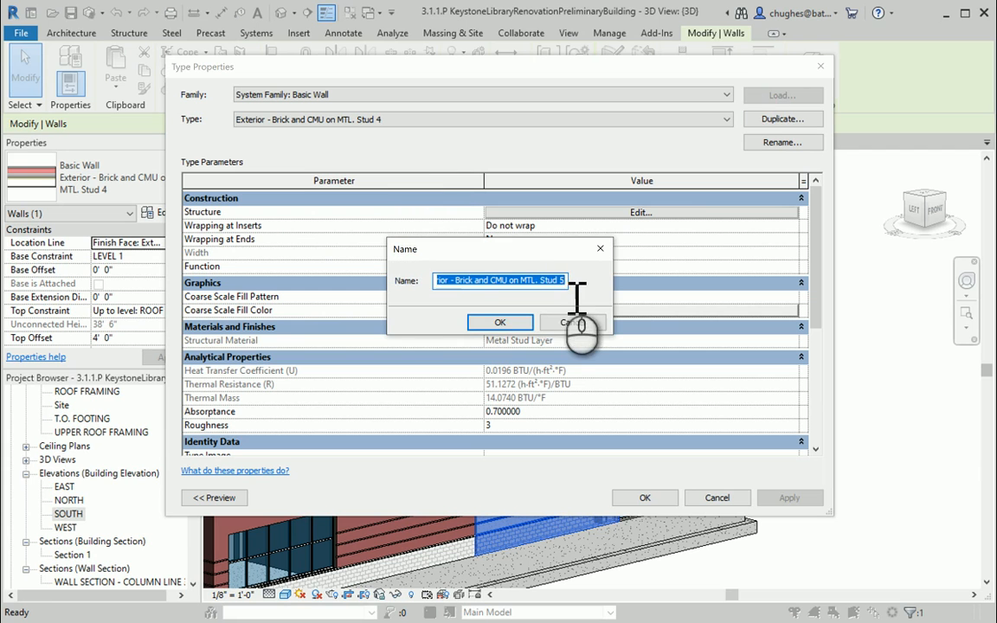
click(563, 280)
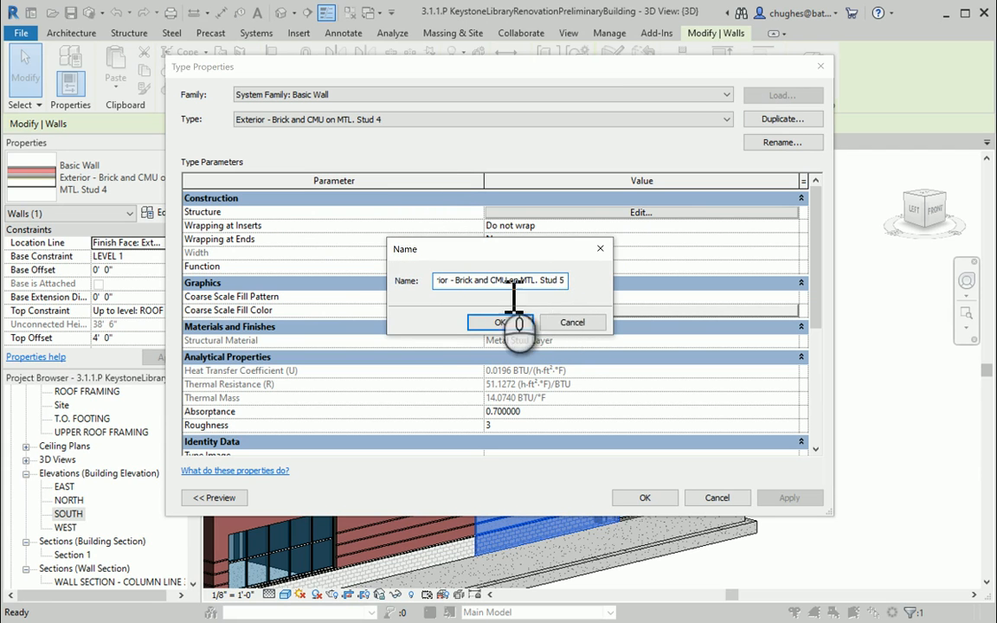
click(505, 322)
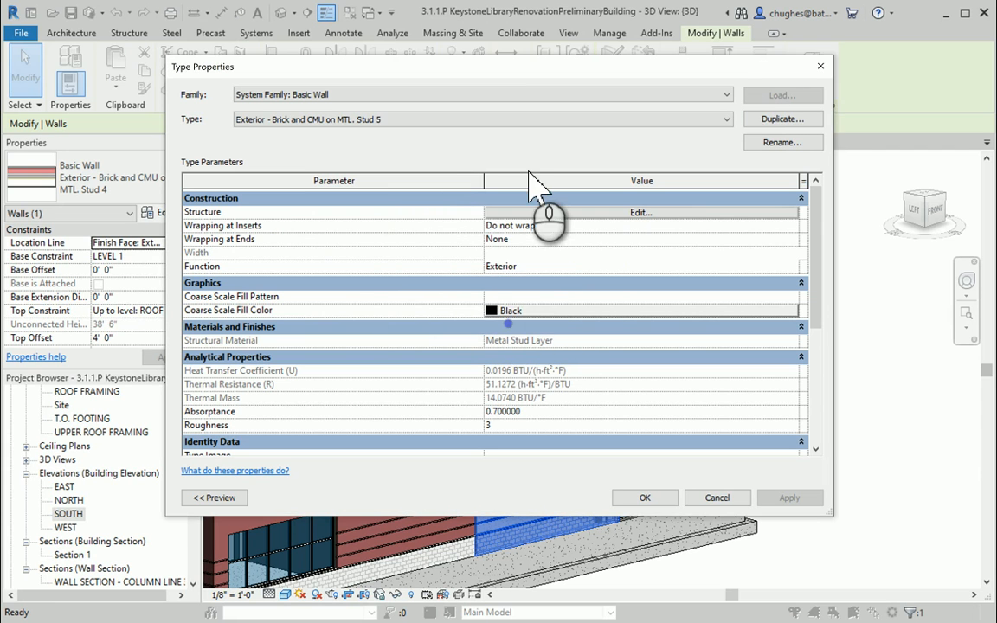
- Open the wall sweeps settings in the new type's structure, with the section preview shown
click(612, 215)
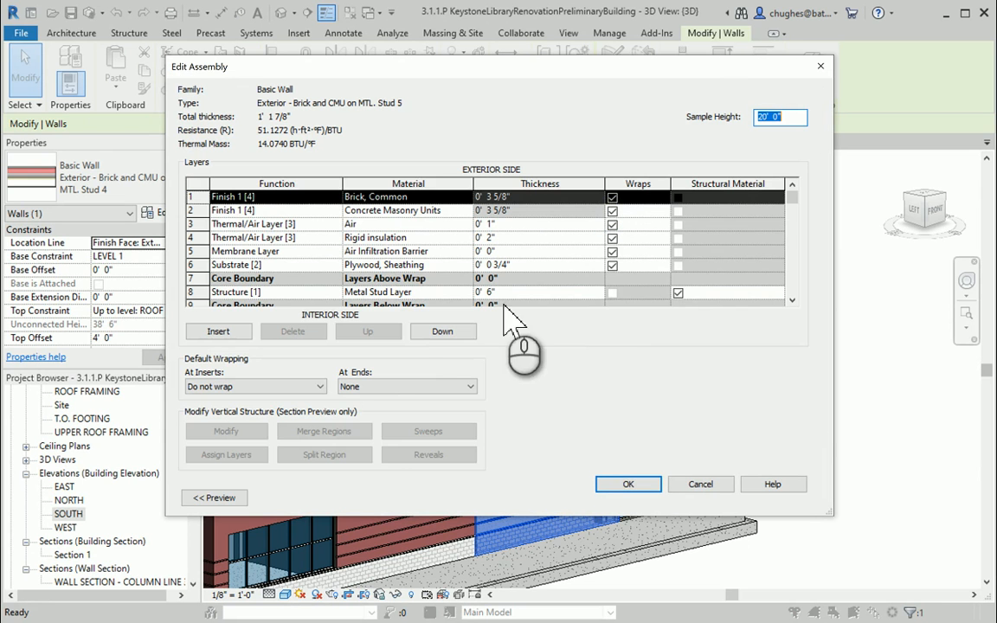
click(218, 501)
click(299, 500)
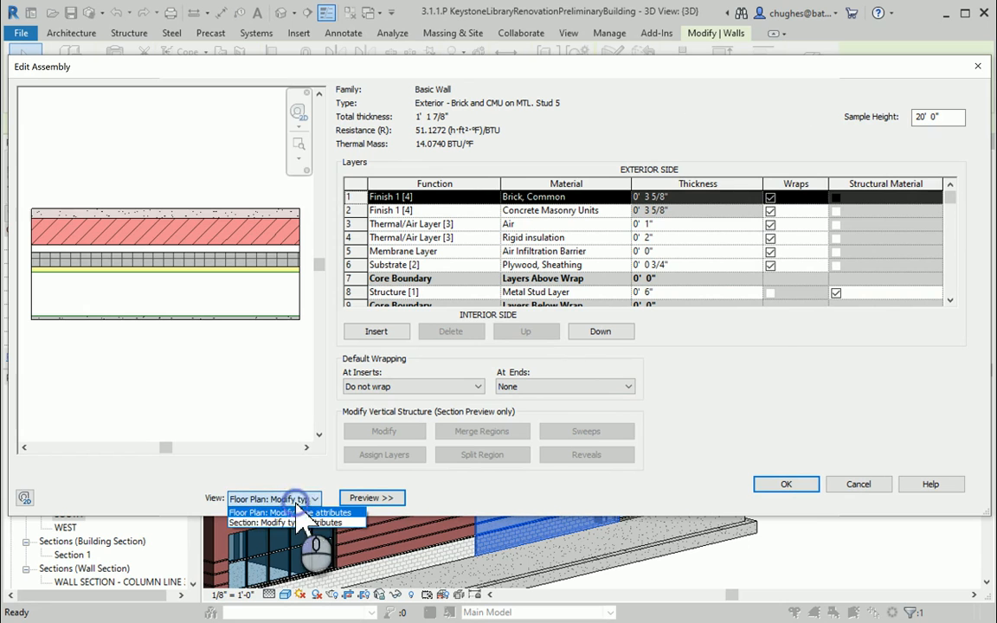
click(289, 523)
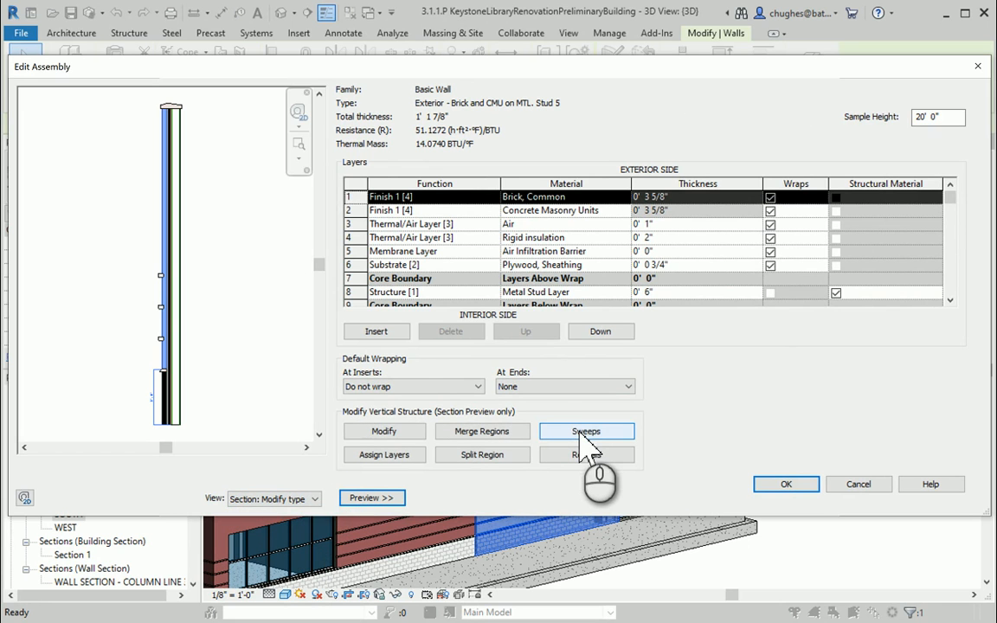
click(581, 431)
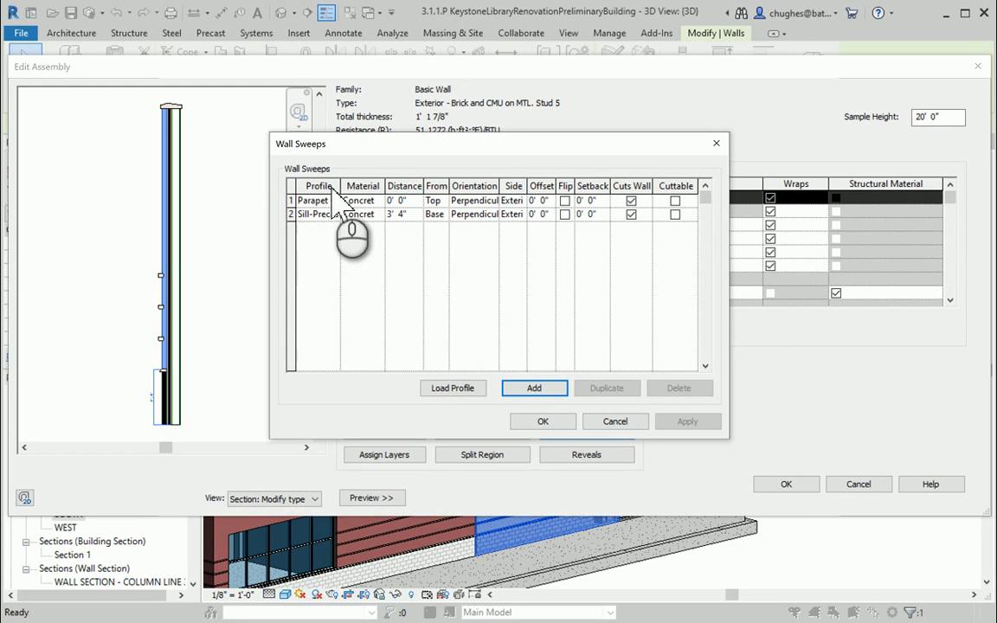
- Delete the Parapet Cap-Precast sweep from the Stud 5 wall type, accept all changes, and deselect the wall
drag(349, 198, 399, 198)
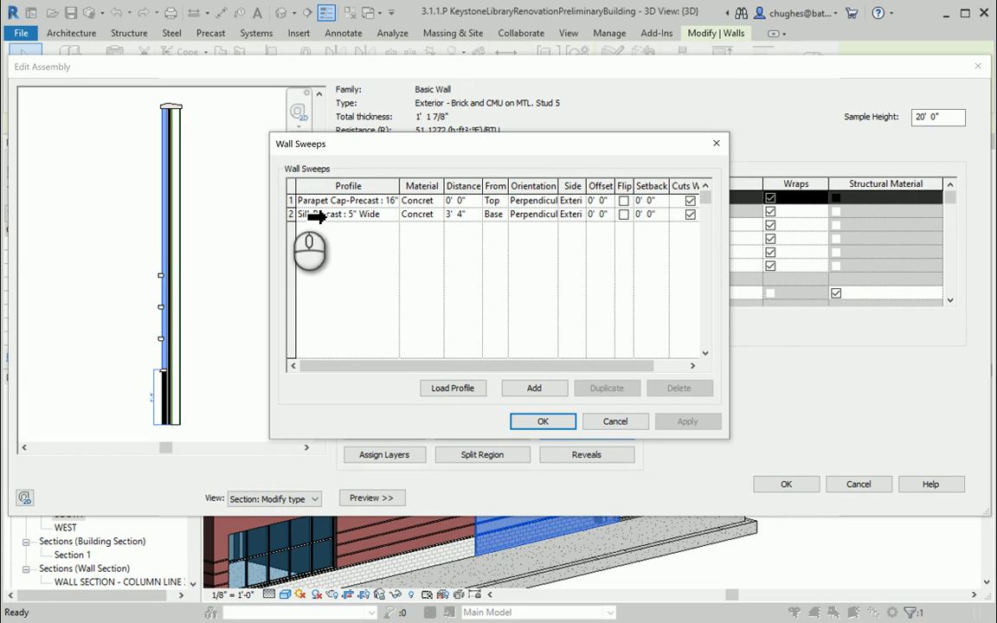
click(290, 199)
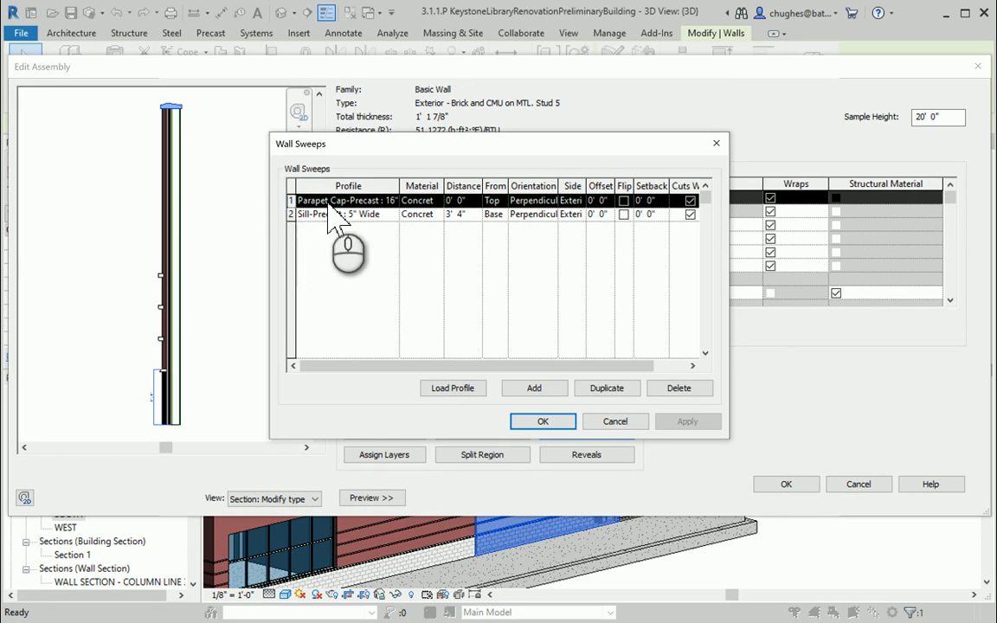
click(676, 389)
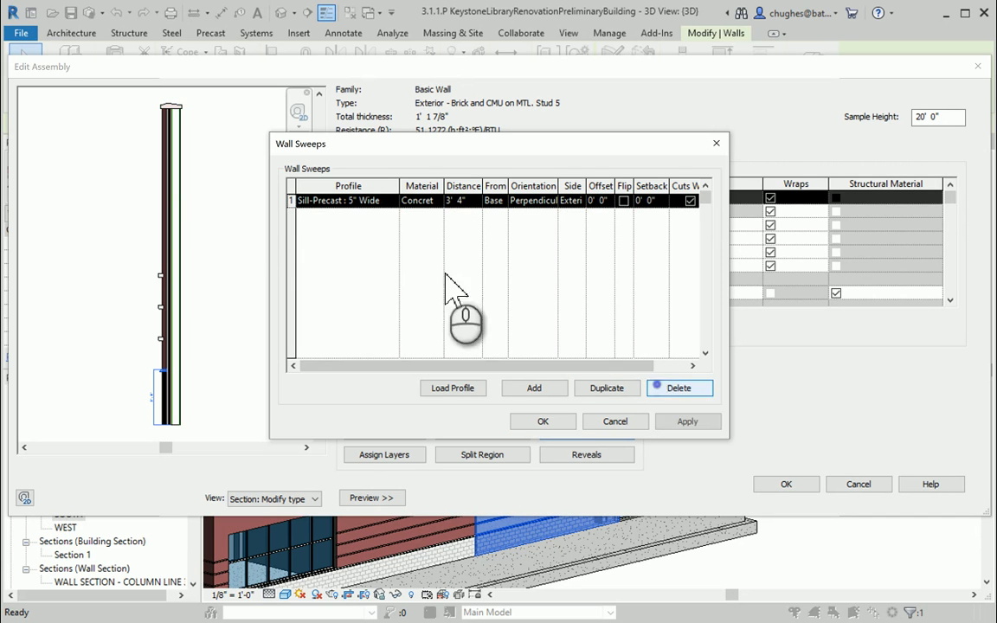
click(668, 423)
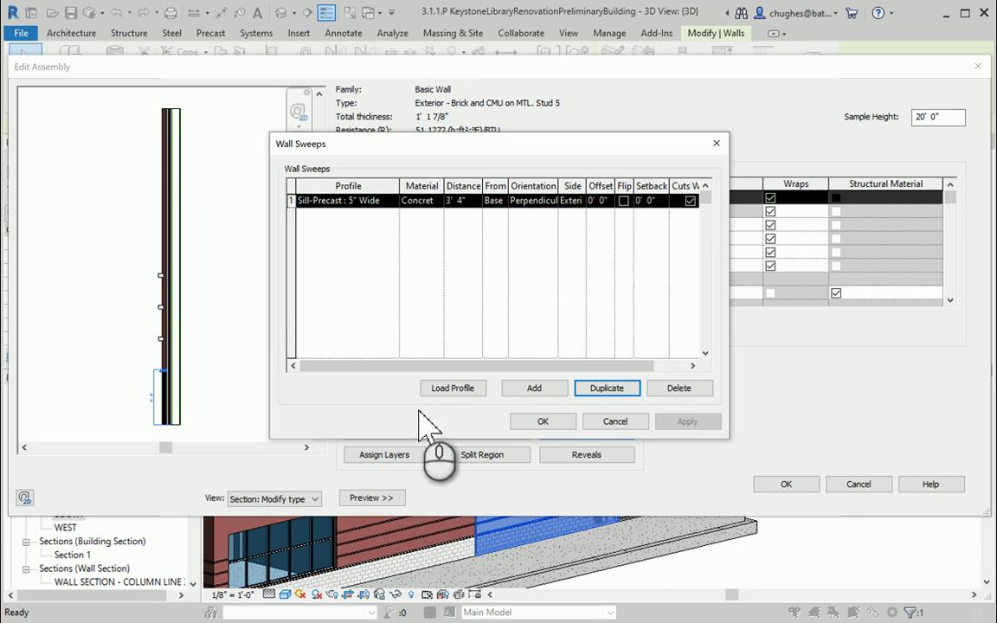
click(543, 421)
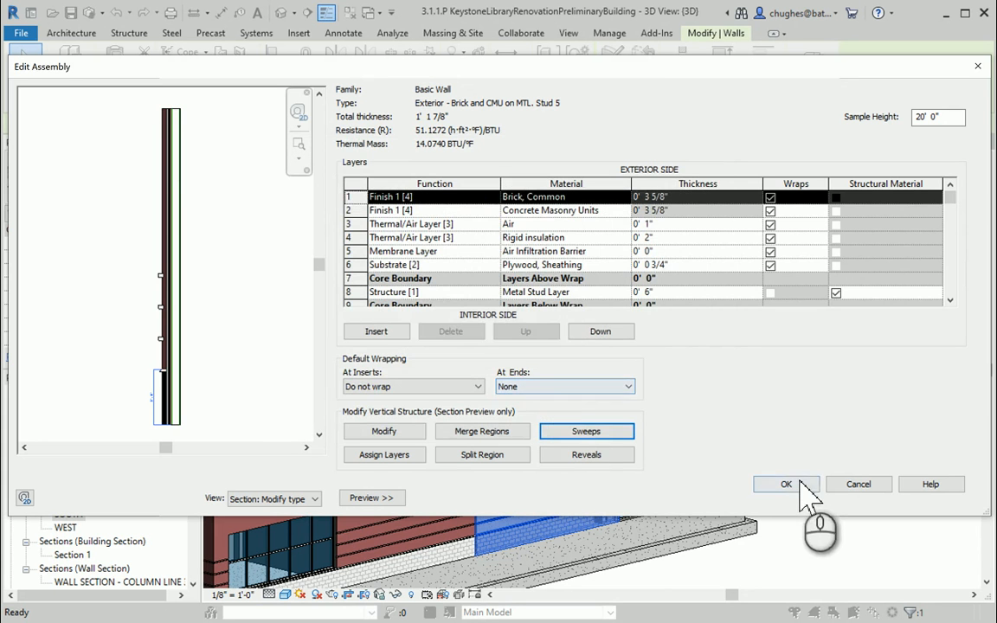
click(801, 488)
click(796, 498)
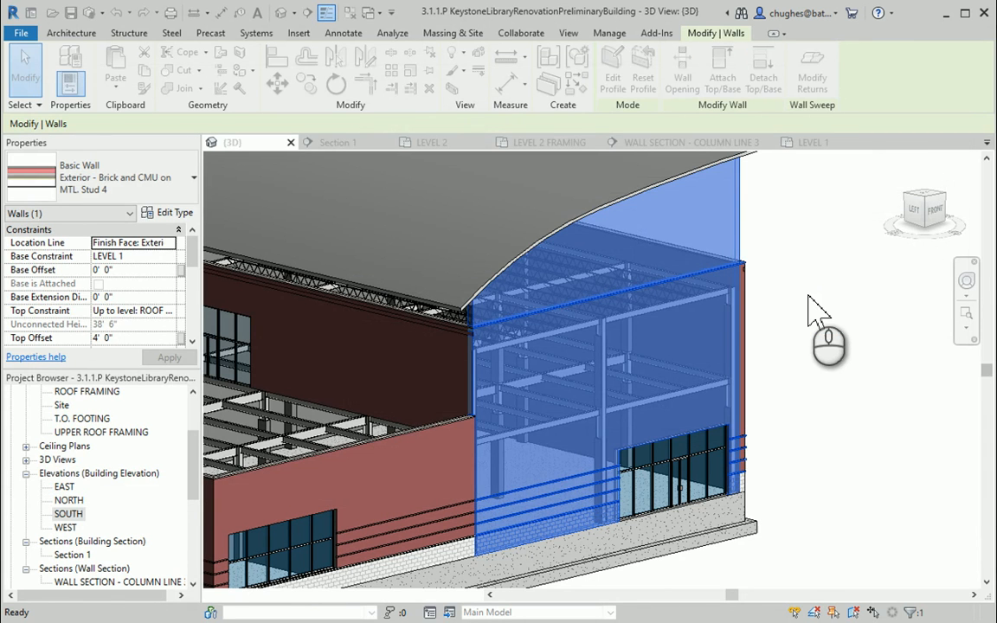
click(805, 299)
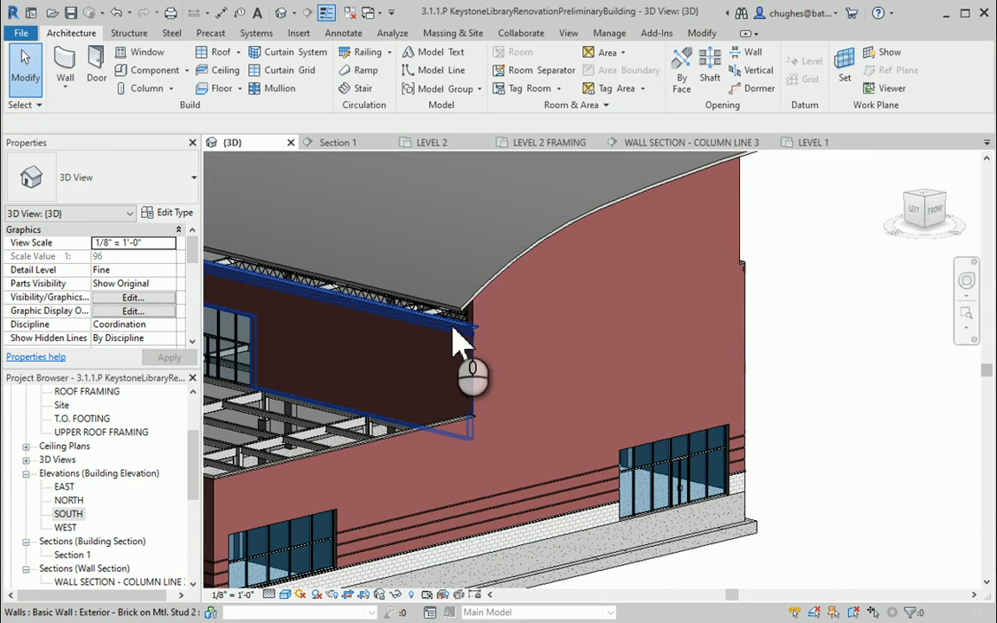
- Change the right, back and upper left walls under the curved roof to Exterior - Brick and CMU on MTL. Stud 5, and deselect them
drag(940, 217, 908, 227)
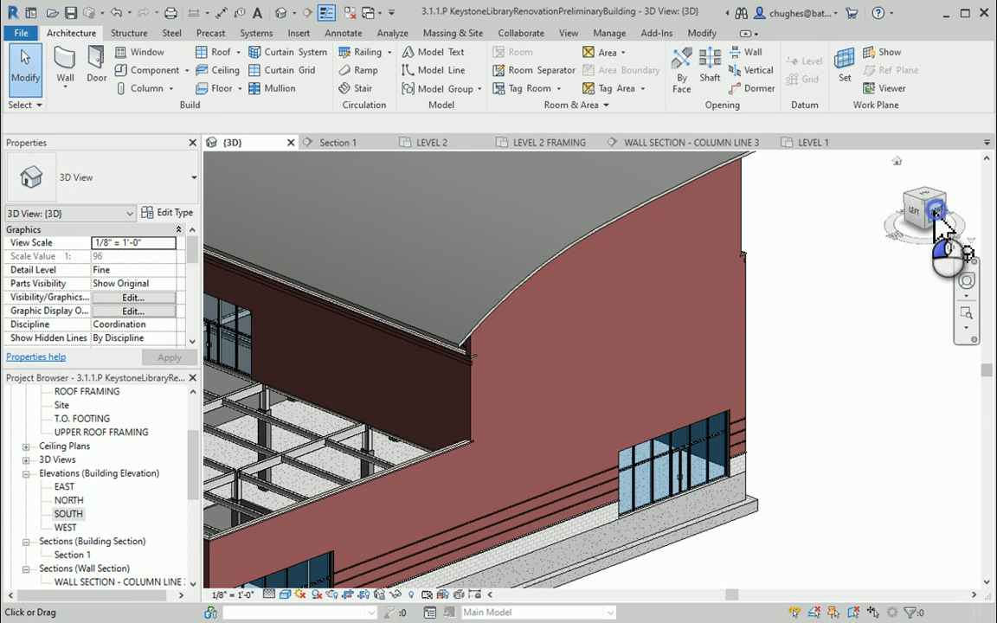
mouse_move(937, 212)
mouse_down()
mouse_move(930, 222)
mouse_move(789, 210)
mouse_move(749, 222)
mouse_move(957, 256)
mouse_up()
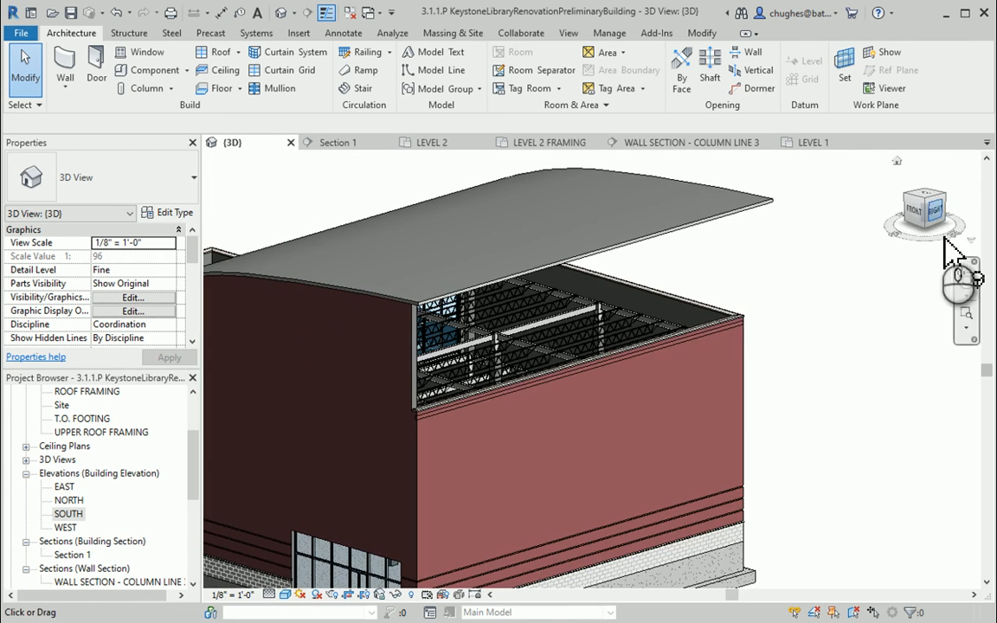
click(736, 338)
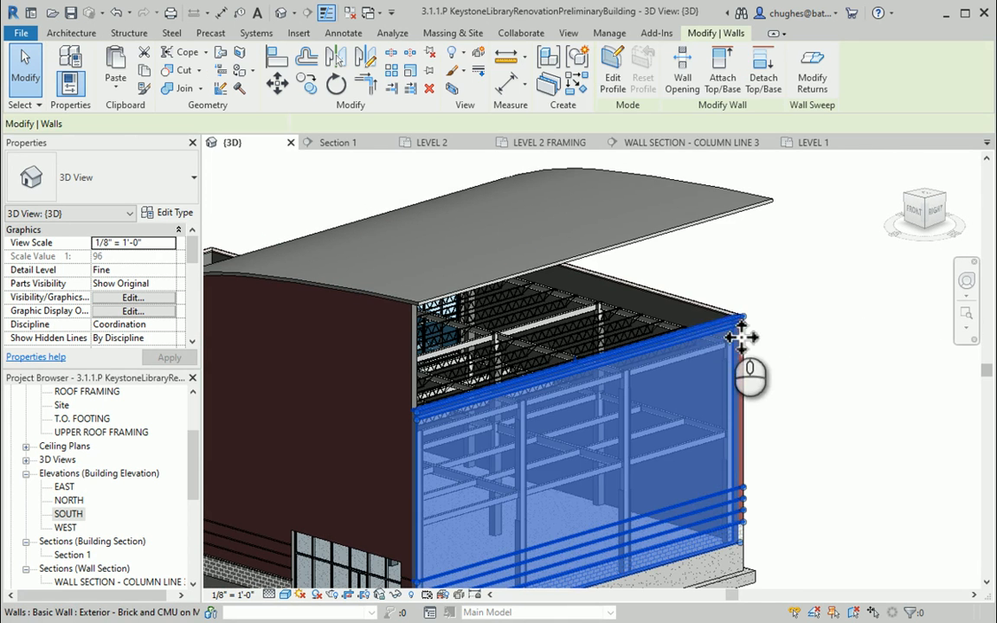
ctrl+click(718, 298)
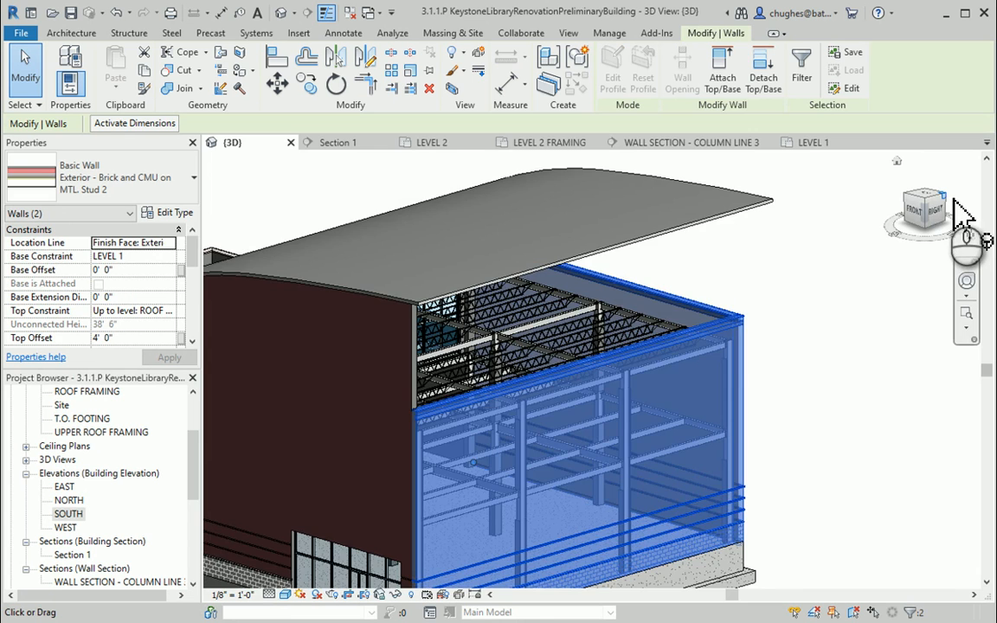
shift+middle_drag(960, 217, 783, 351)
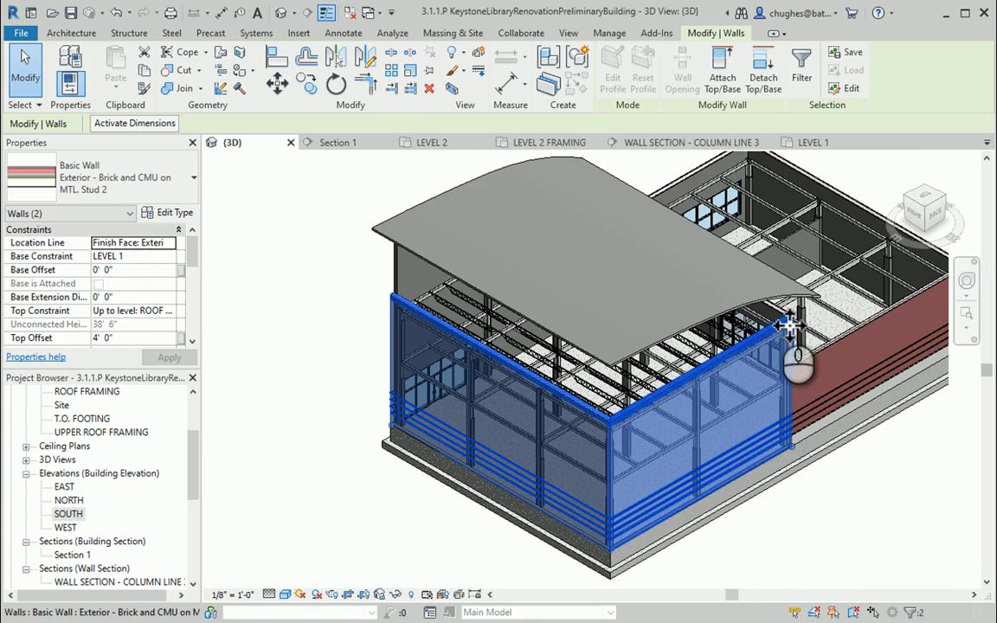
ctrl+click(787, 324)
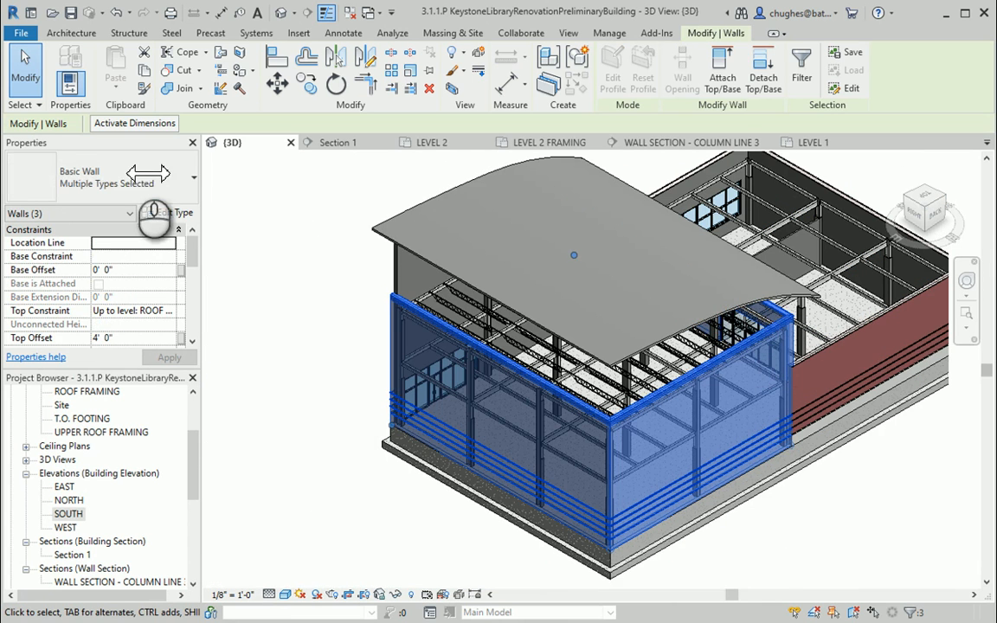
click(132, 179)
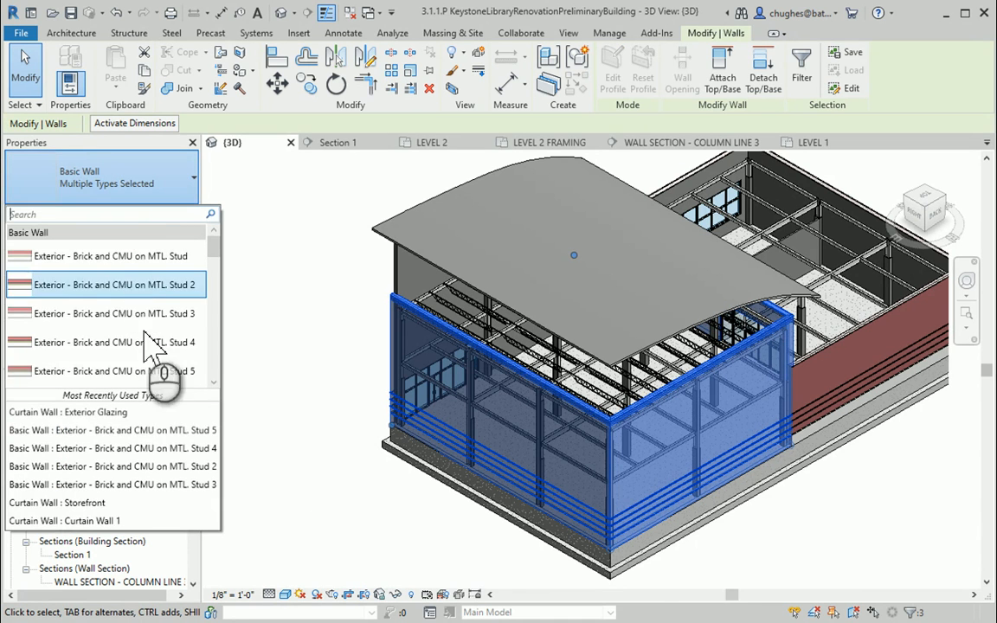
click(150, 370)
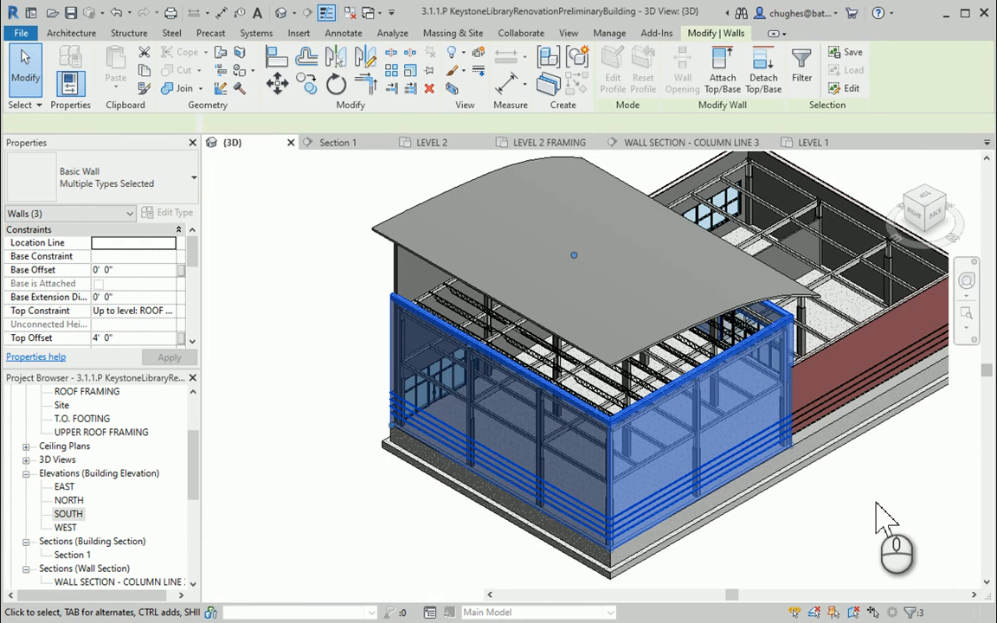
click(876, 503)
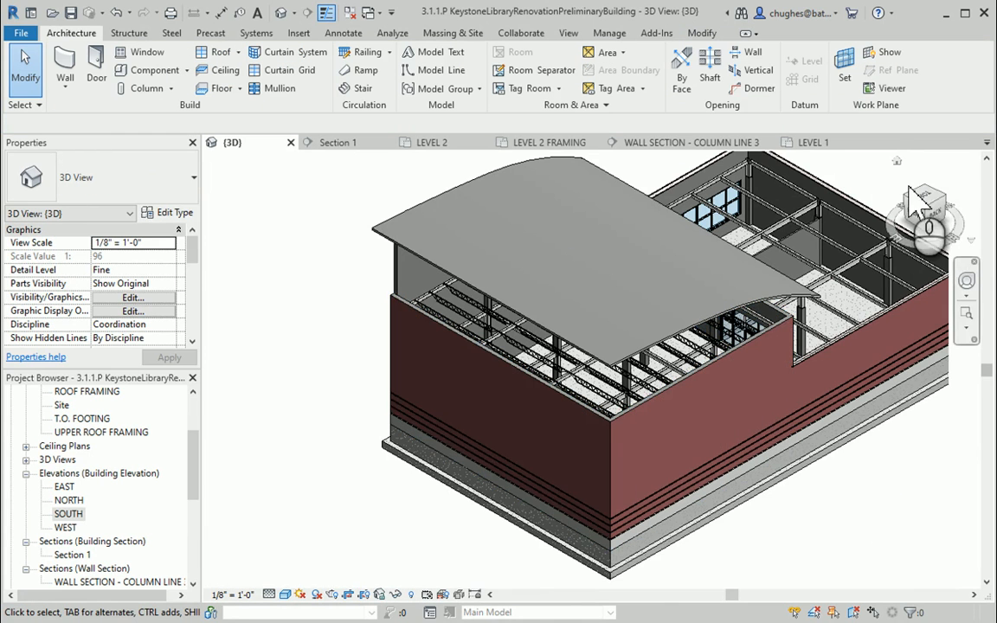
- Change the upper left wall above the lower roof framing to Exterior - Brick on Mtl. Stud 2, and deselect it
drag(923, 212, 712, 194)
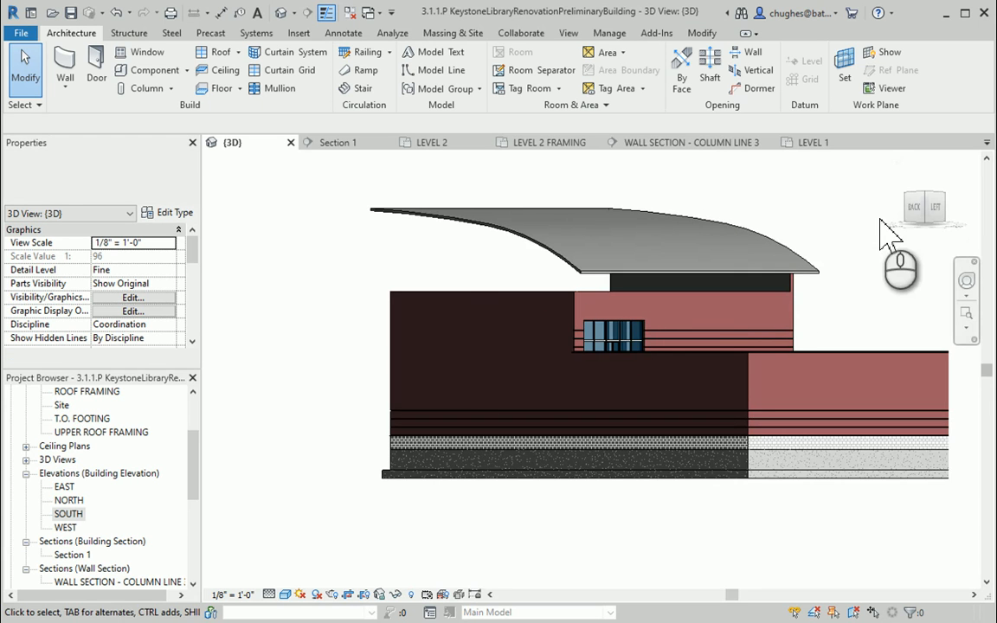
drag(921, 208, 918, 286)
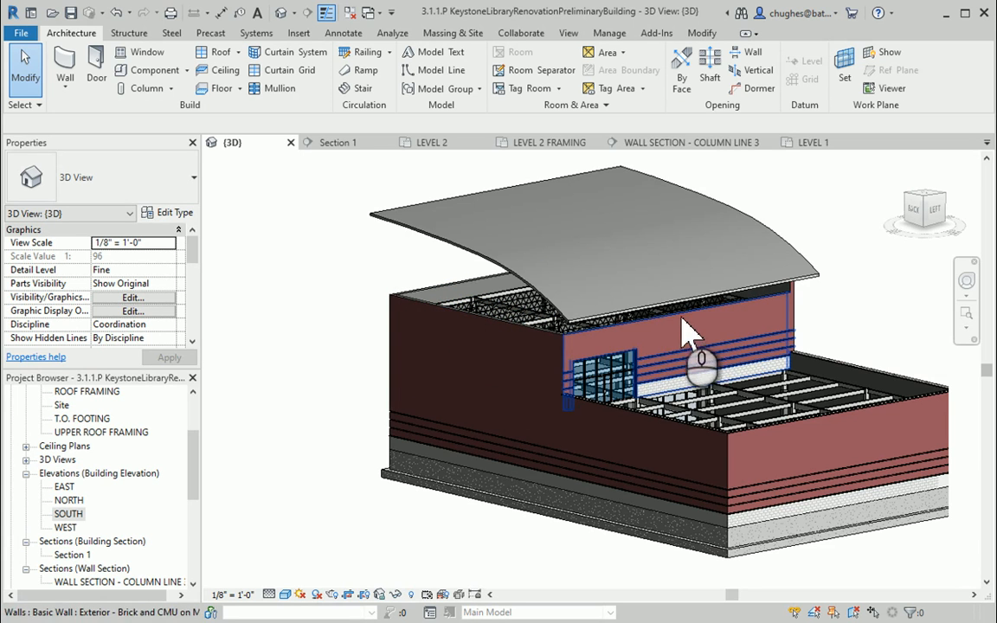
mouse_move(931, 220)
mouse_down()
mouse_move(754, 227)
mouse_move(863, 267)
mouse_move(945, 223)
mouse_up()
scroll(583, 356, up, 5)
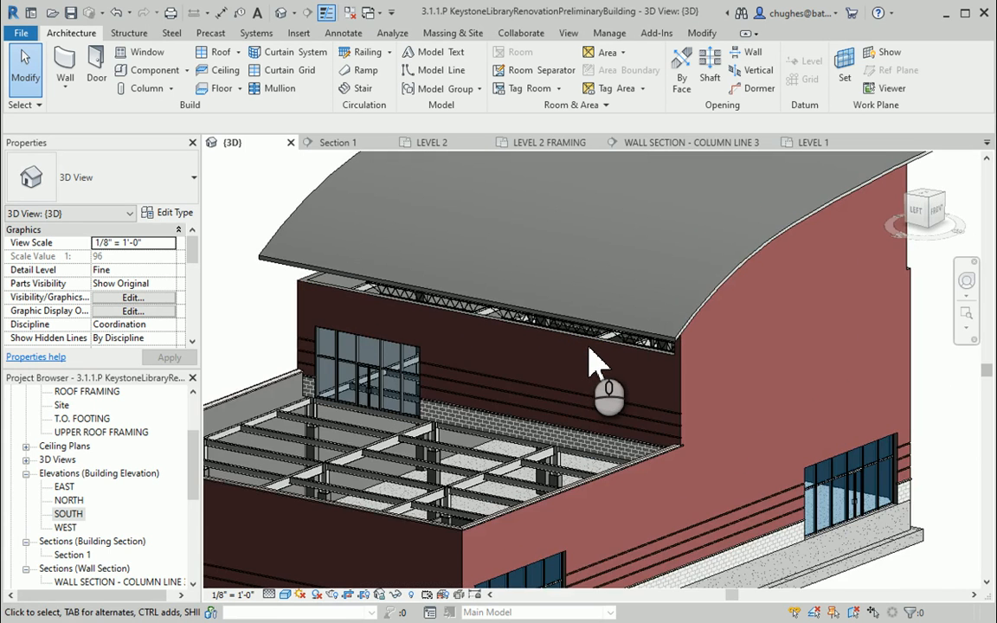
scroll(593, 359, up, 5)
click(378, 448)
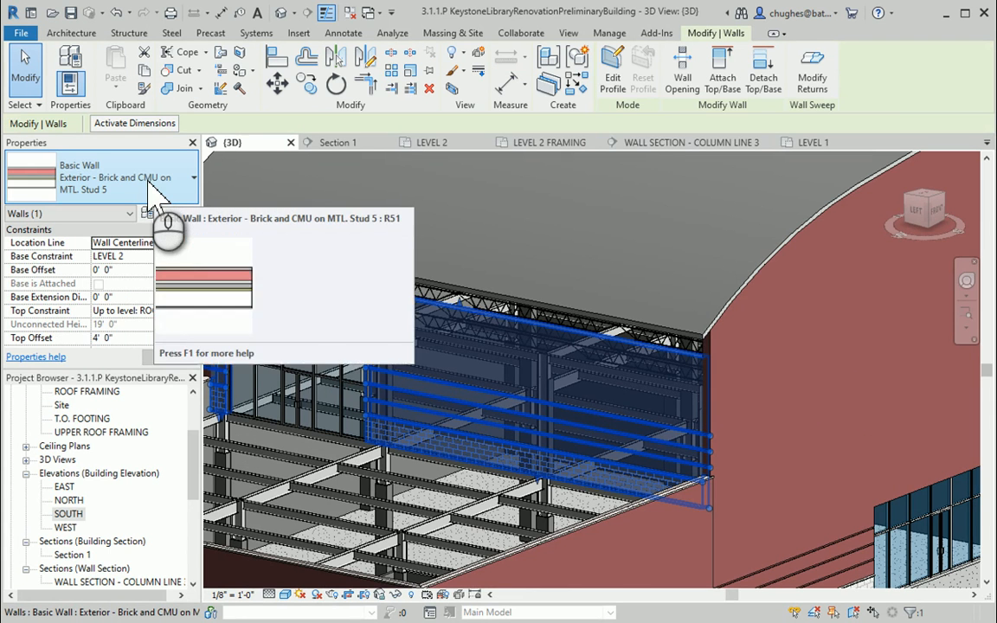
click(151, 186)
scroll(130, 320, down, 4)
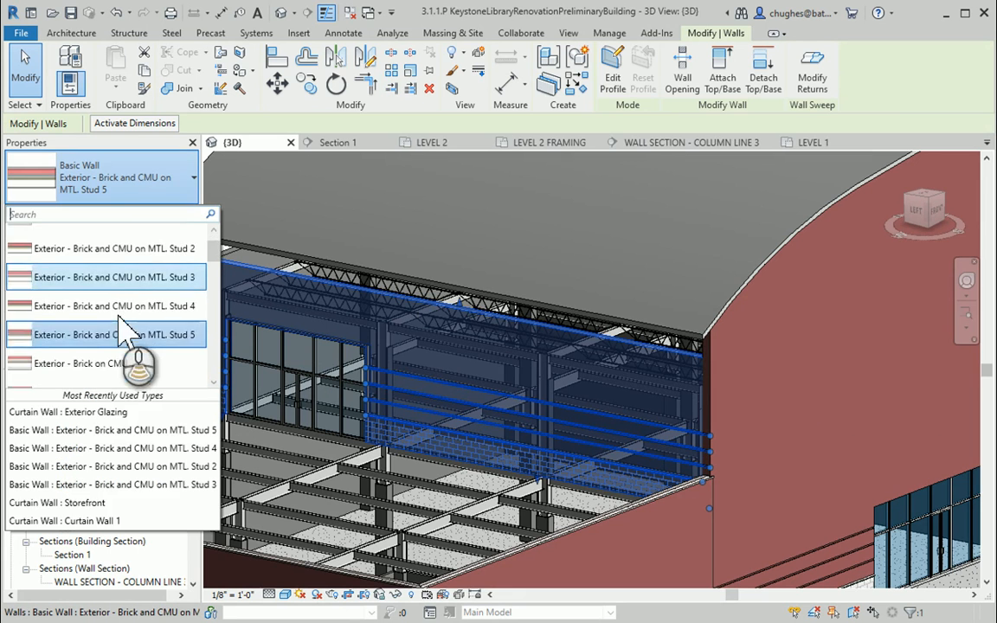
click(393, 433)
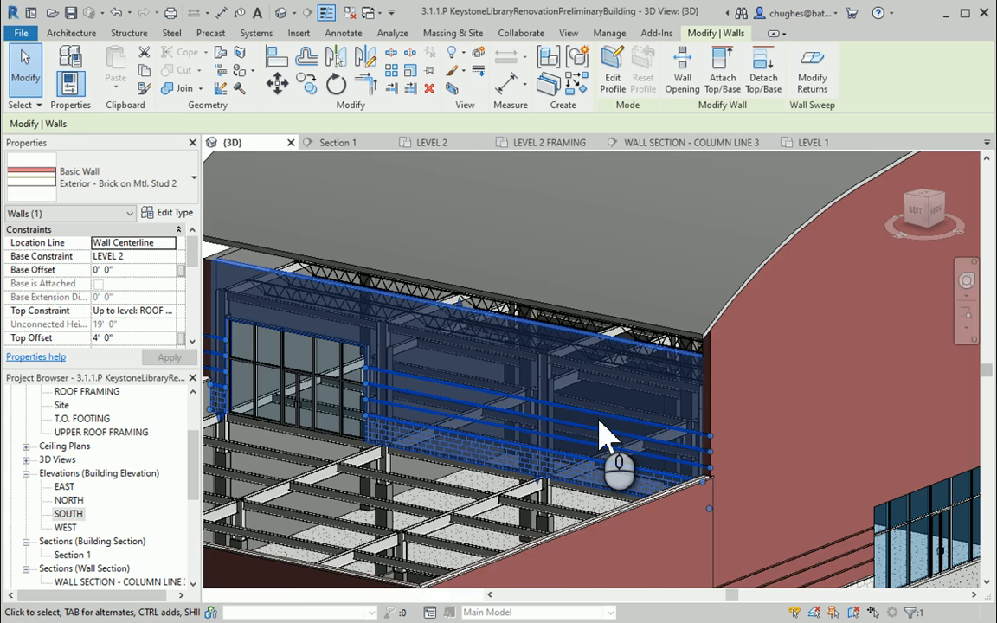
scroll(600, 423, down, 2)
click(275, 344)
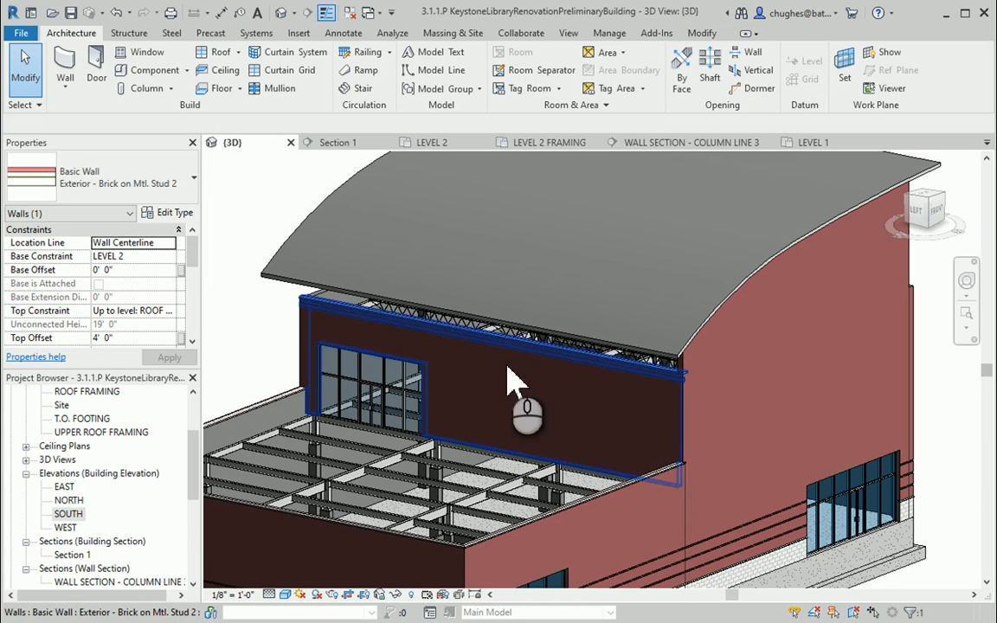
- Duplicate the upper left wall's type as Exterior - Brick on Mtl. Stud 3
click(550, 370)
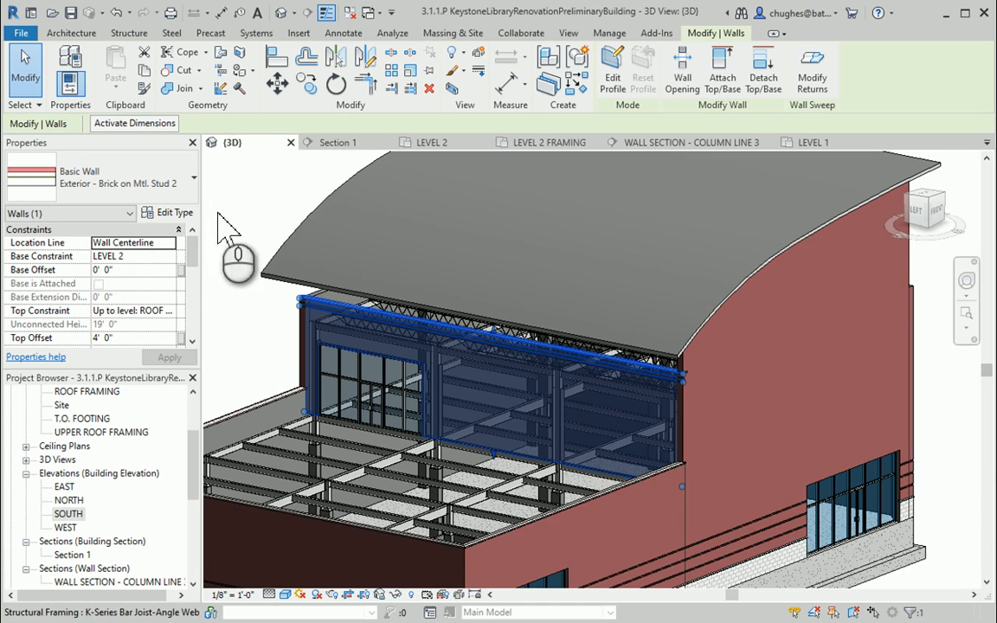
click(144, 212)
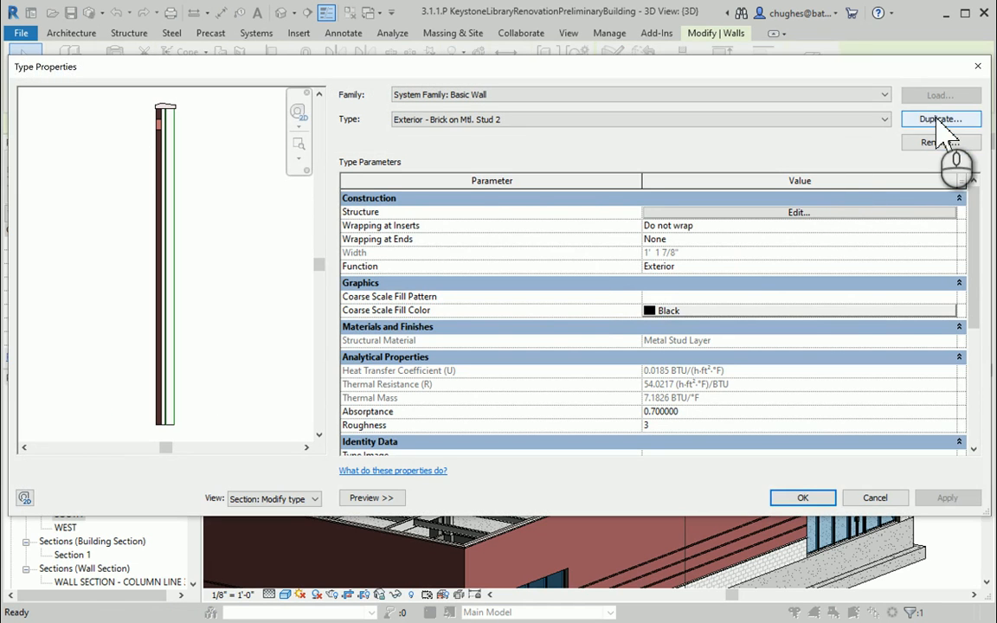
click(937, 119)
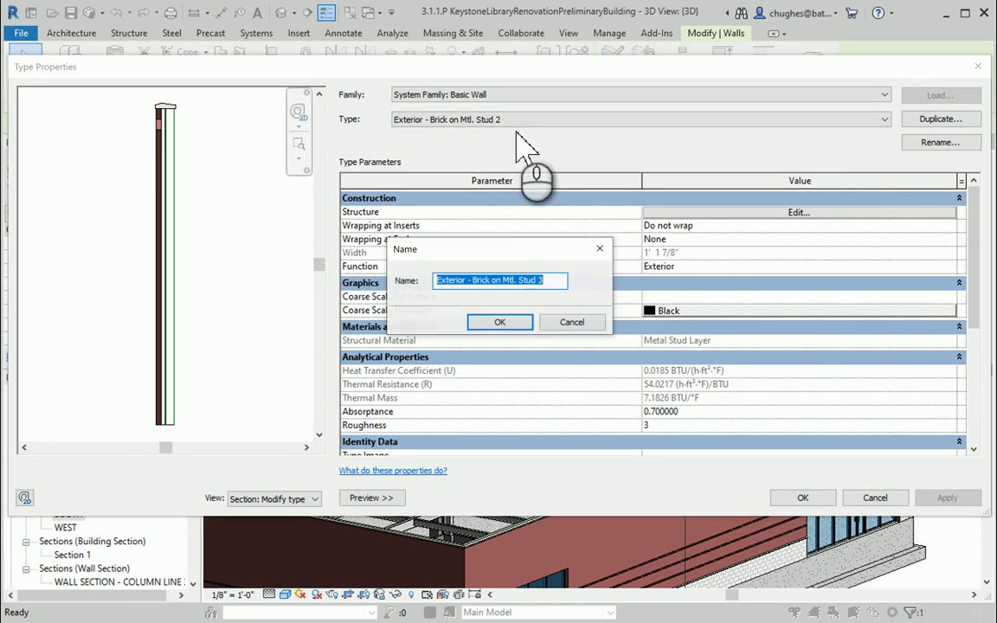
click(550, 281)
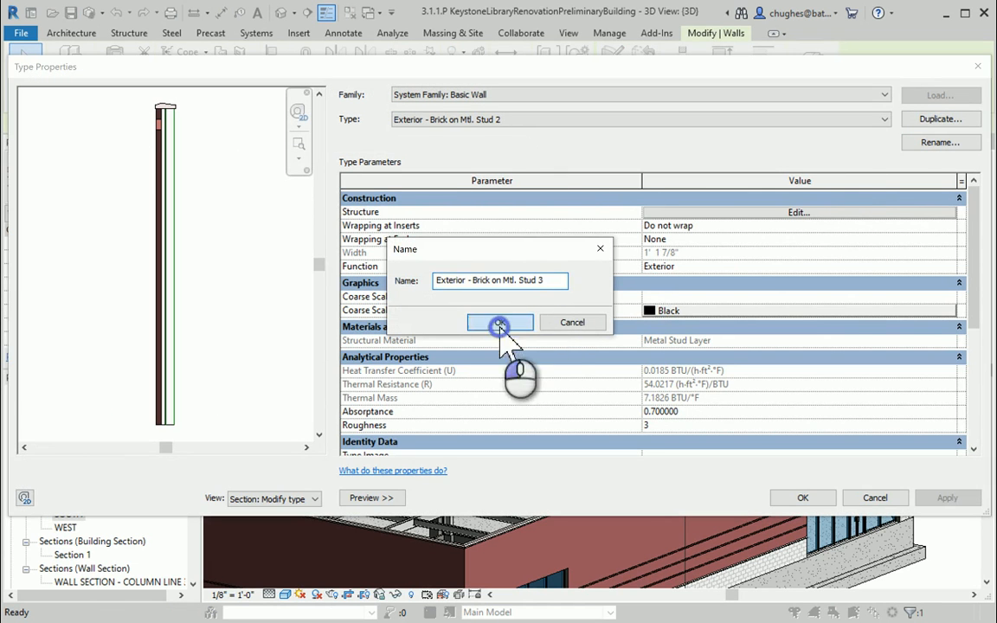
click(499, 323)
- Delete the Parapet Cap-Precast and Brick Soldier Course sweeps from the Stud 3 wall type, accept all changes, and deselect the wall
click(730, 212)
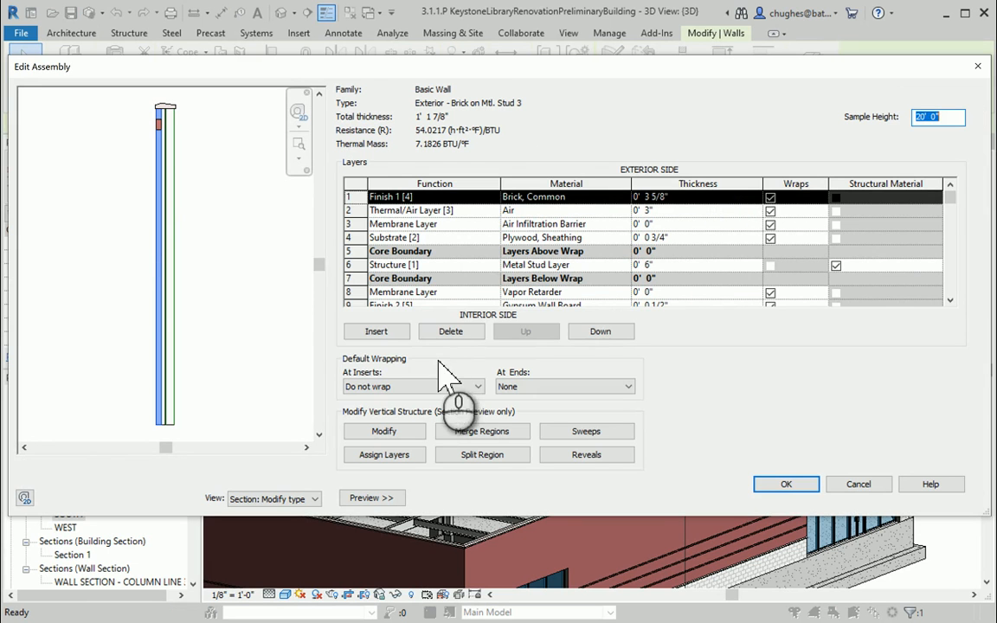
click(567, 433)
drag(354, 202, 449, 201)
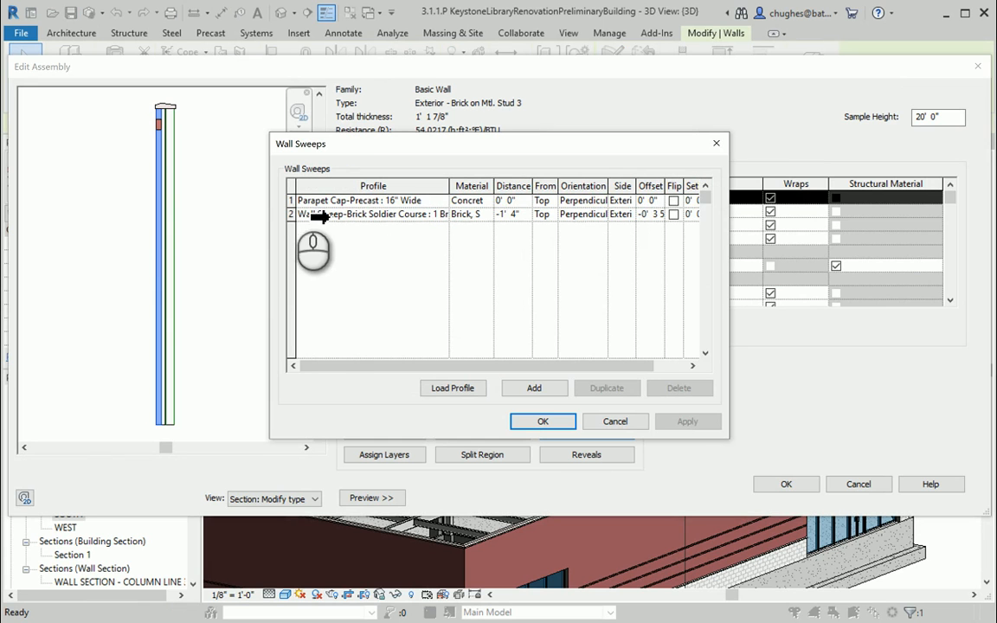
click(291, 200)
click(671, 388)
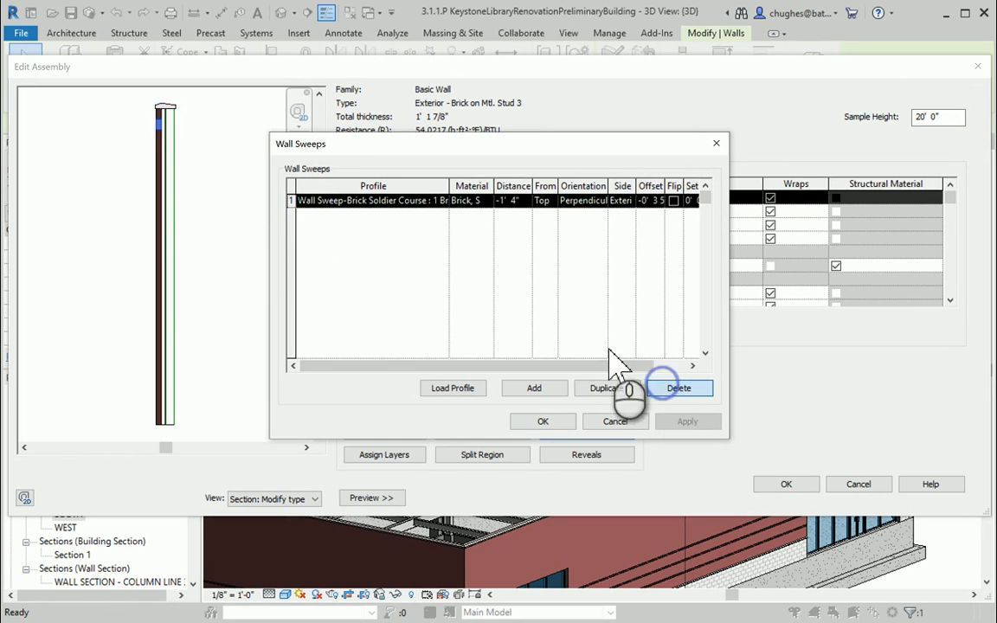
click(696, 389)
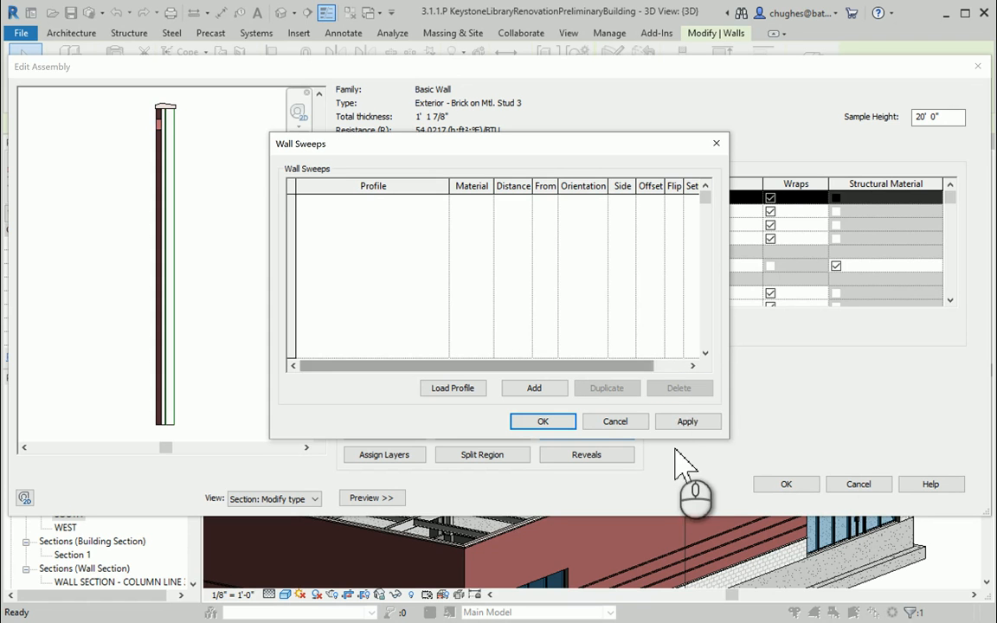
click(685, 424)
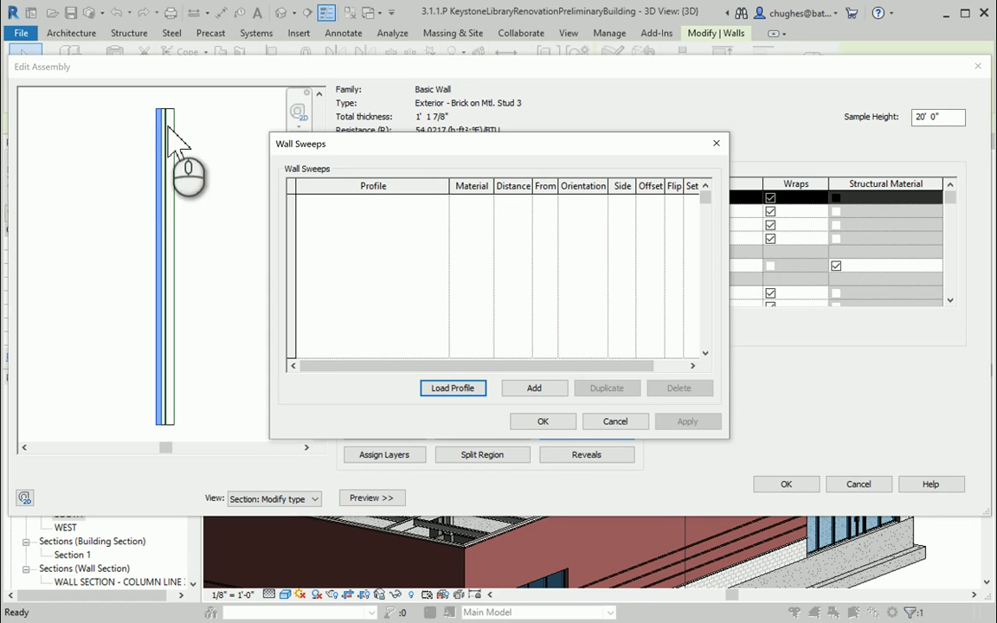
click(542, 421)
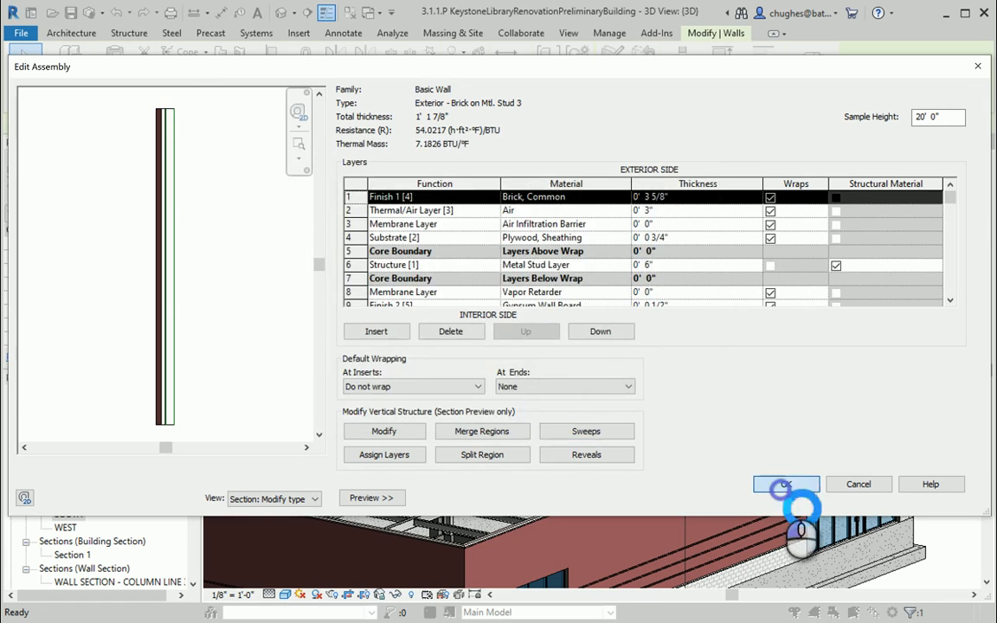
click(785, 484)
click(801, 498)
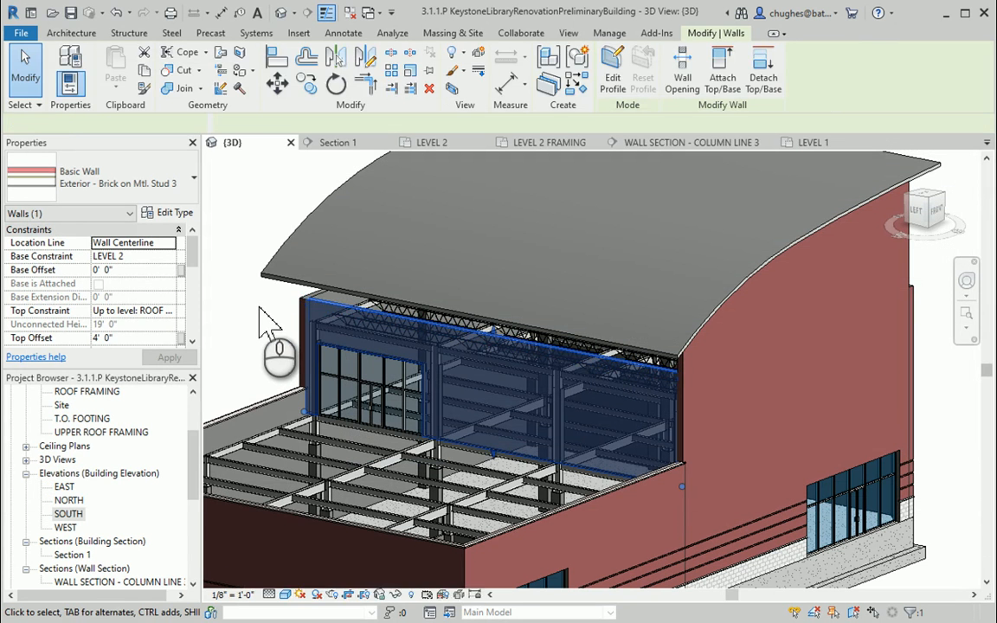
click(259, 308)
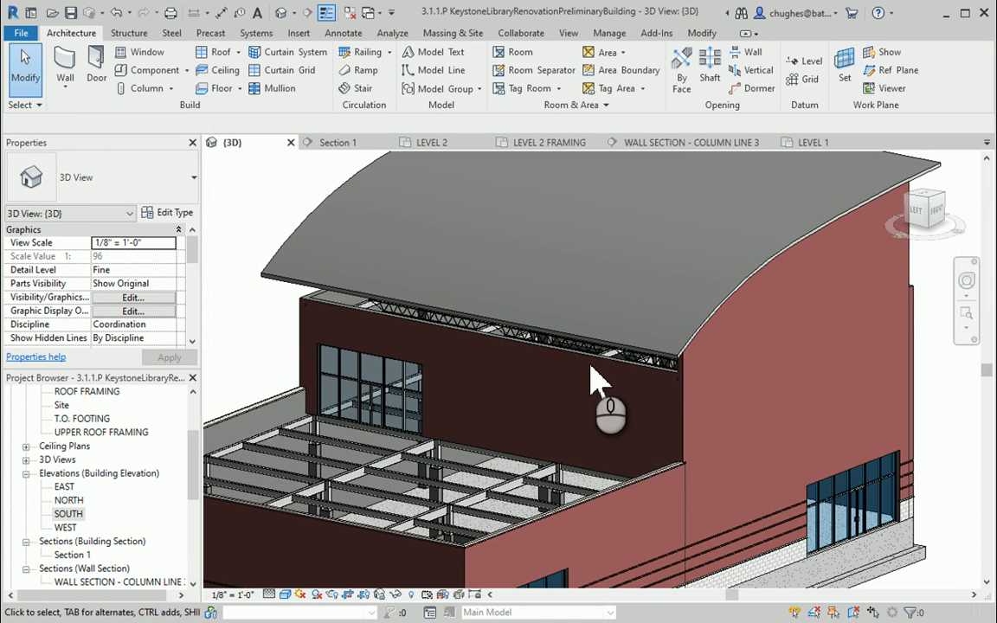
- Attach the top of the upper left wall above the lower roof framing to the curved roof, and deselect it
click(603, 362)
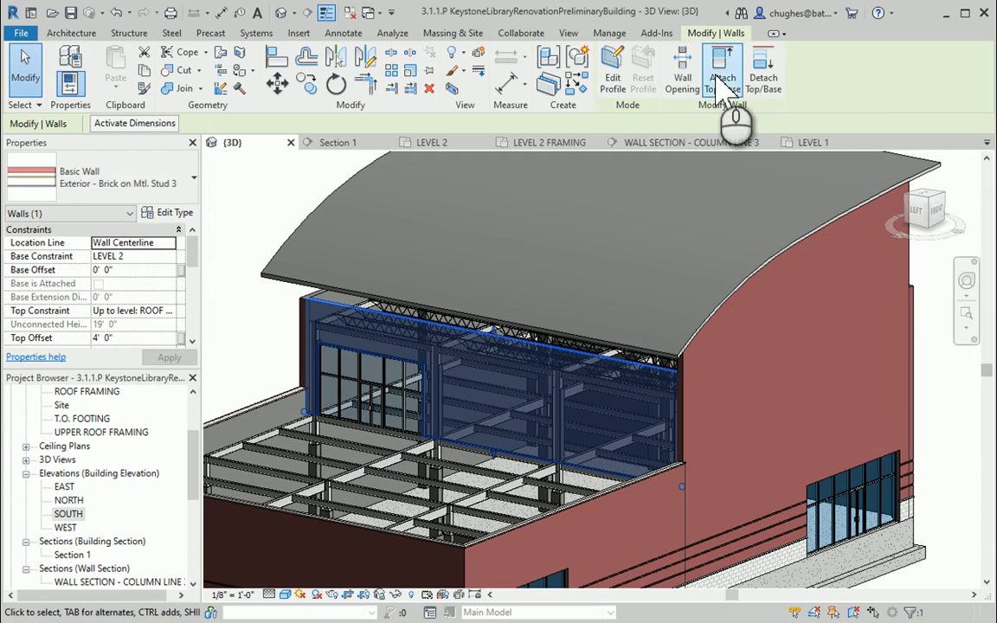
click(720, 76)
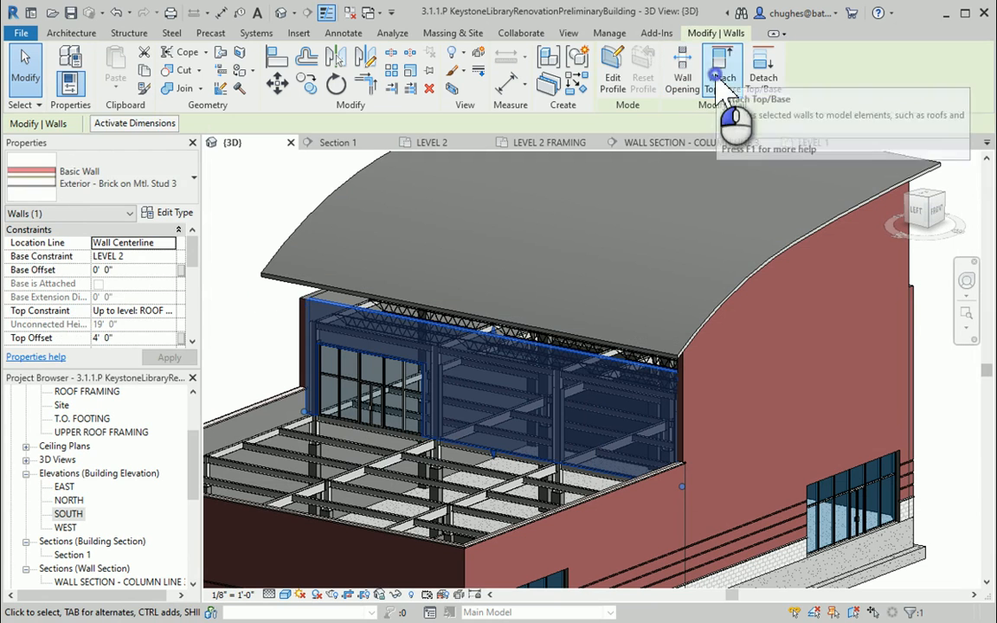
click(294, 245)
click(231, 327)
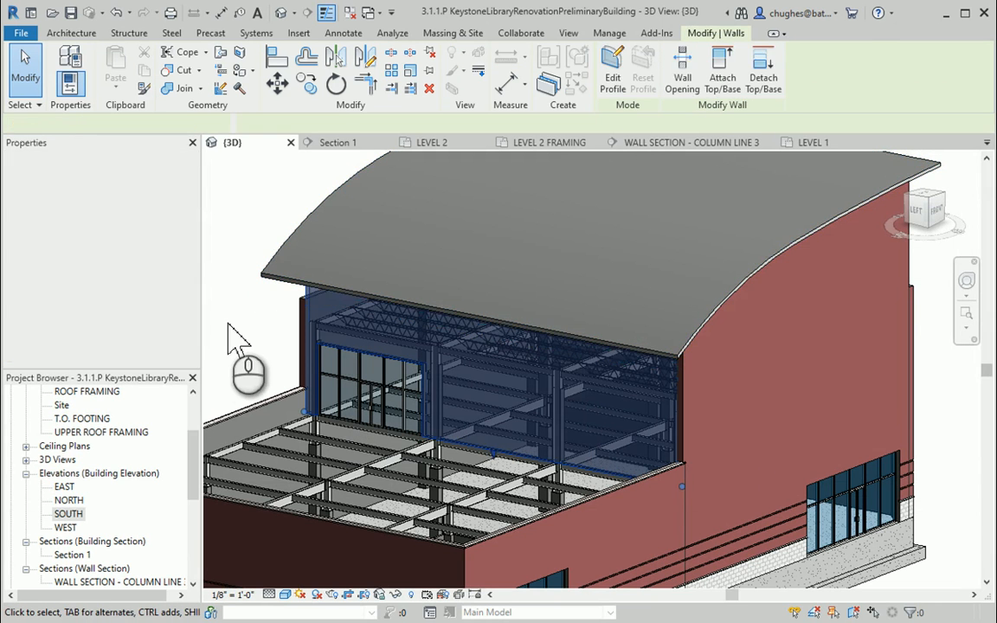
- Attach the tops of the right and back Stud 5 walls together to the curved roof, and deselect them
scroll(577, 365, down, 2)
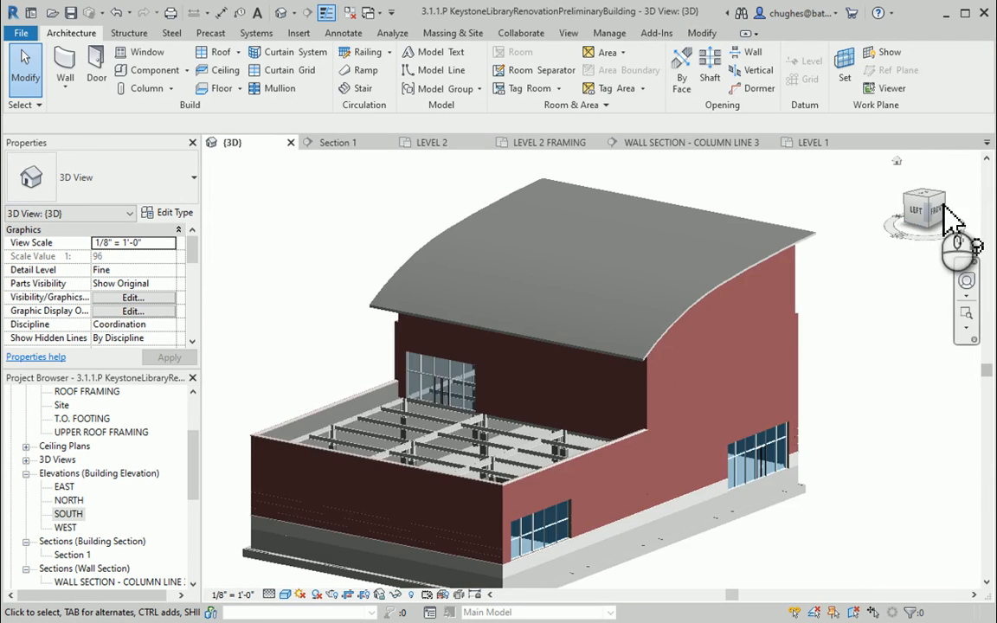
mouse_move(941, 223)
mouse_down()
mouse_move(896, 211)
mouse_move(768, 211)
mouse_move(361, 251)
mouse_up()
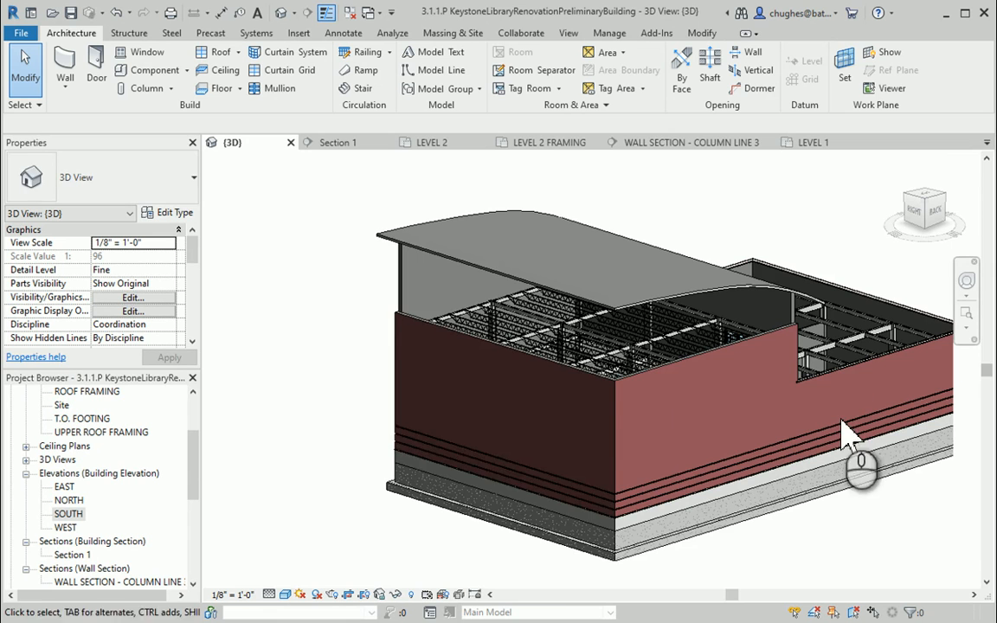
click(581, 379)
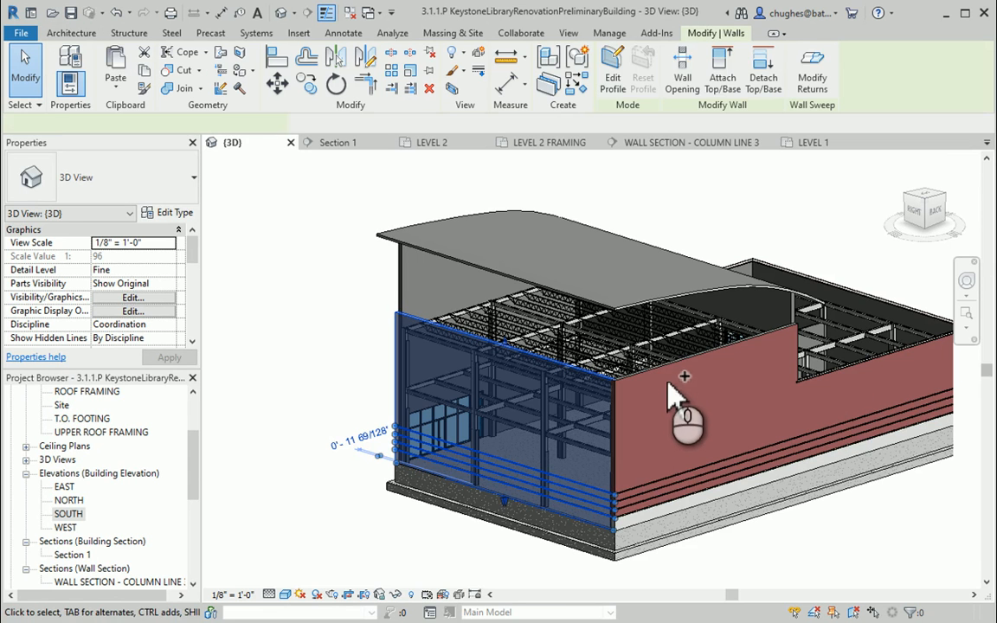
ctrl+click(679, 381)
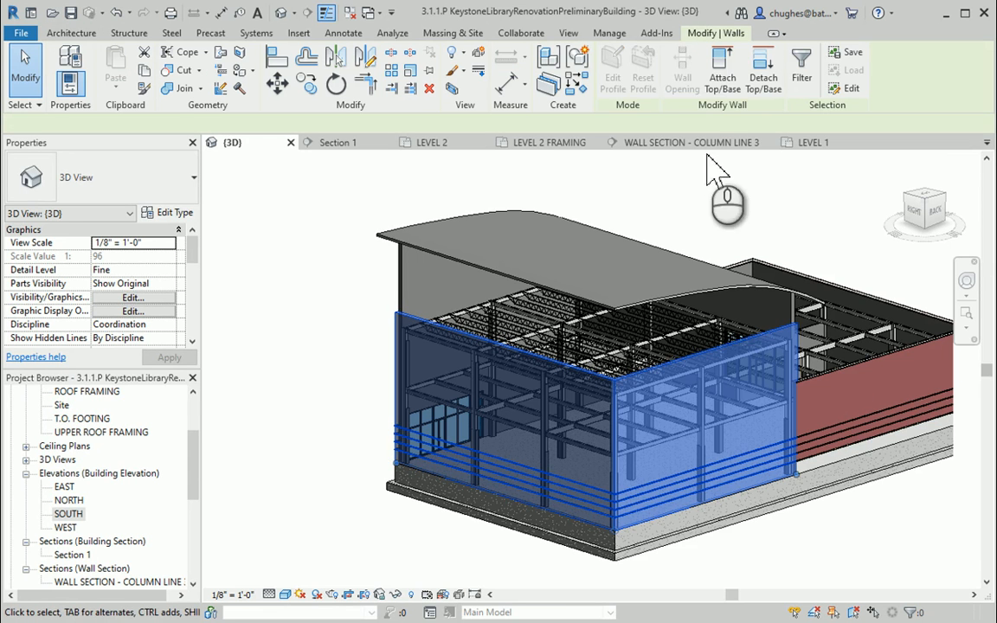
click(722, 76)
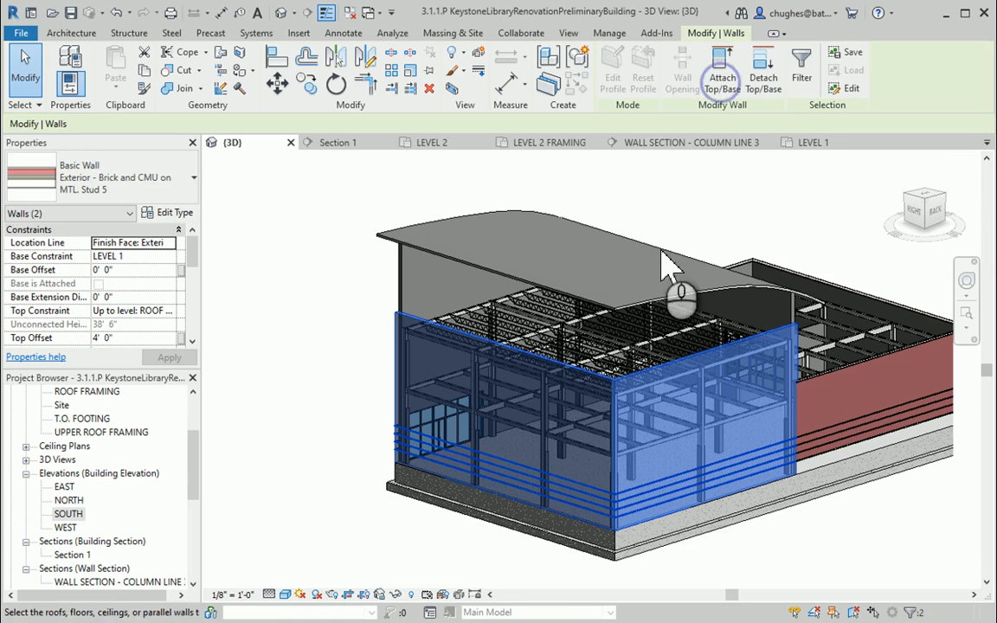
click(303, 363)
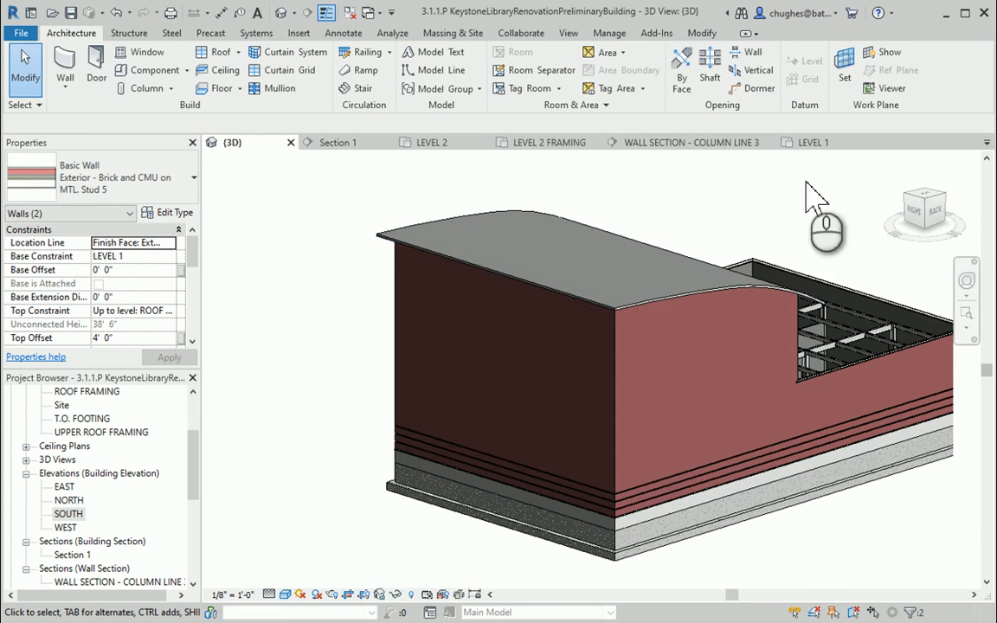
drag(931, 211, 894, 206)
shift+middle_drag(791, 192, 969, 316)
shift+middle_drag(929, 218, 863, 281)
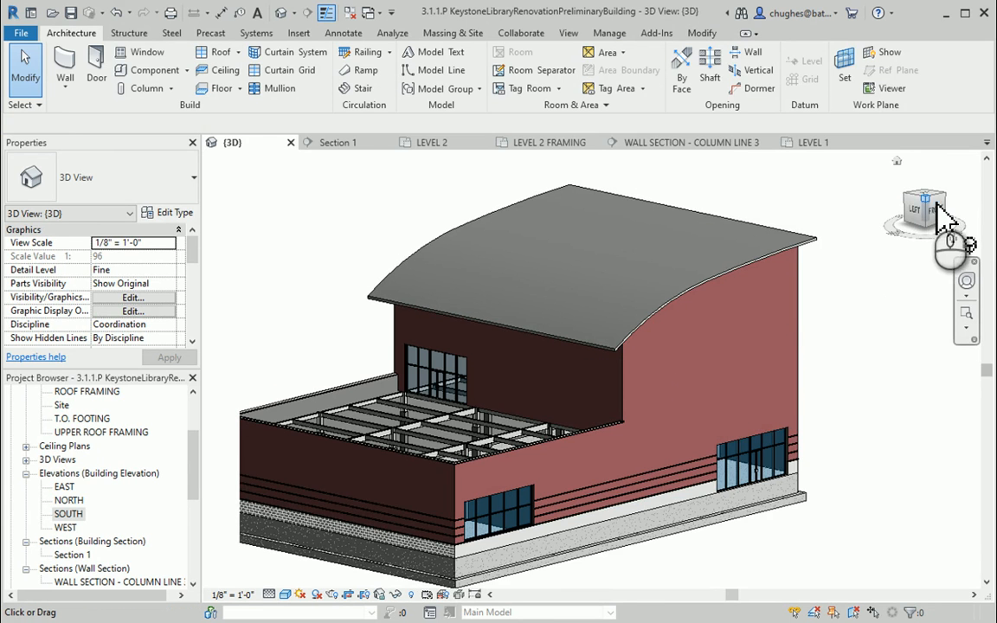
shift+middle_drag(939, 215, 394, 351)
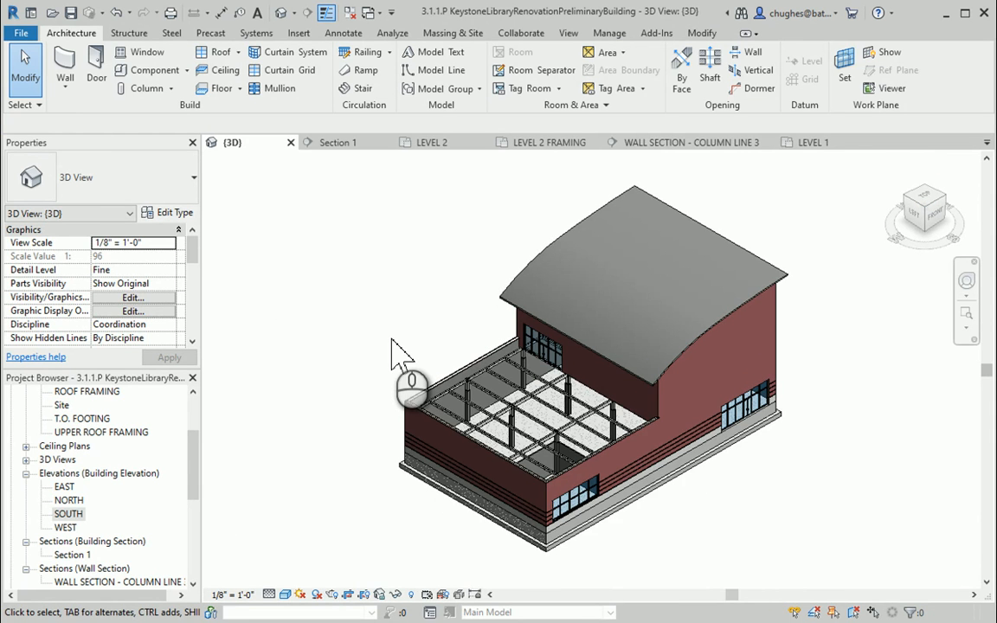